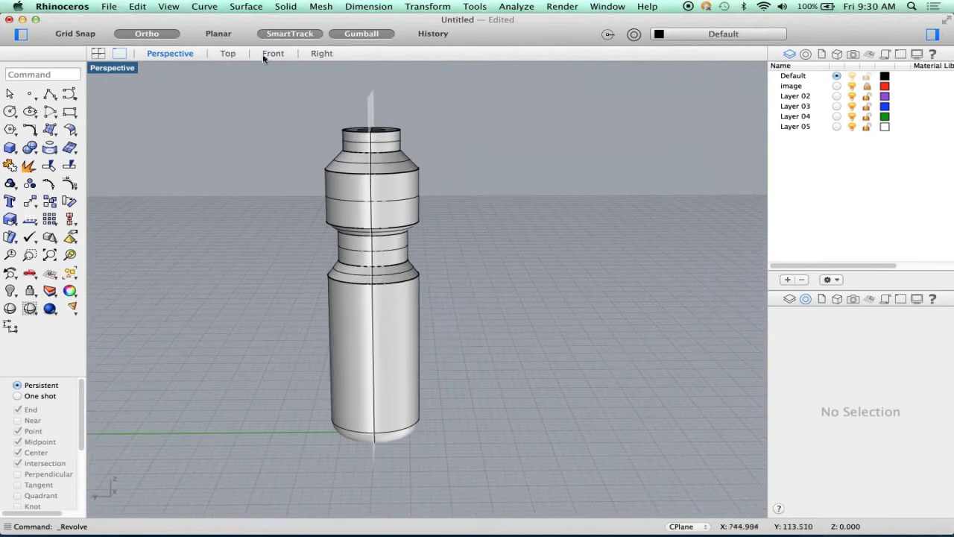
- Switch to the Front viewport and select the bottle's profile curve from the overlapping objects
{"action": "left_click", "coordinate": [266, 56]}
{"action": "right_click_drag", "start_coordinate": [493, 319], "coordinate": [454, 323]}
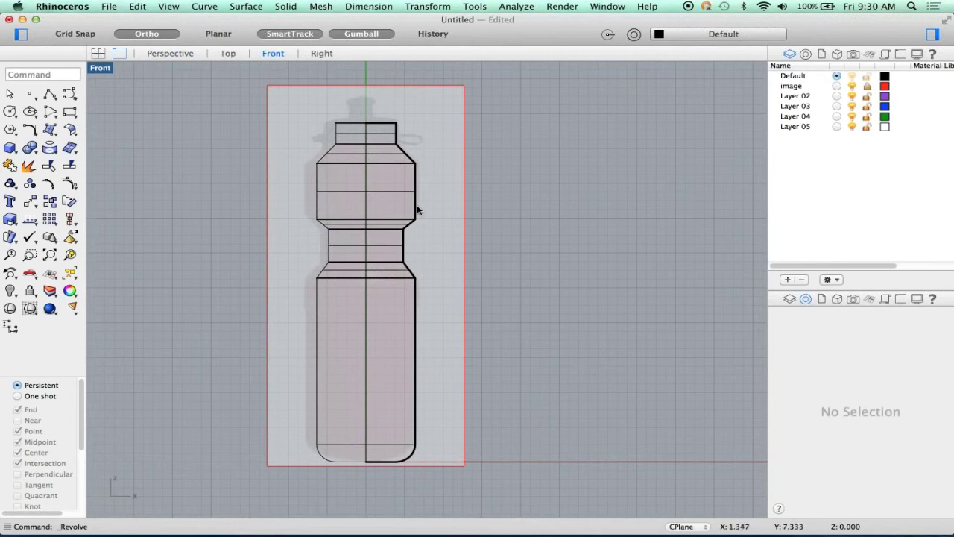
{"action": "left_click", "coordinate": [417, 205]}
{"action": "left_click", "coordinate": [455, 233]}
{"action": "key", "text": "Escape"}
- Test-drag the profile curve slightly right, undo it, and select the bottle polysurface
{"action": "left_click", "coordinate": [429, 212]}
{"action": "left_click", "coordinate": [464, 225]}
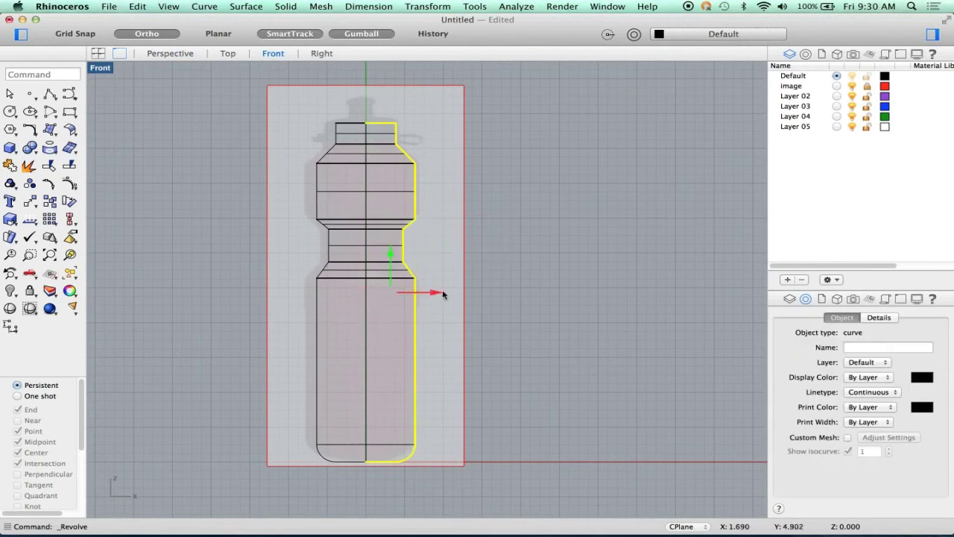
{"action": "left_click_drag", "start_coordinate": [414, 335], "coordinate": [433, 335]}
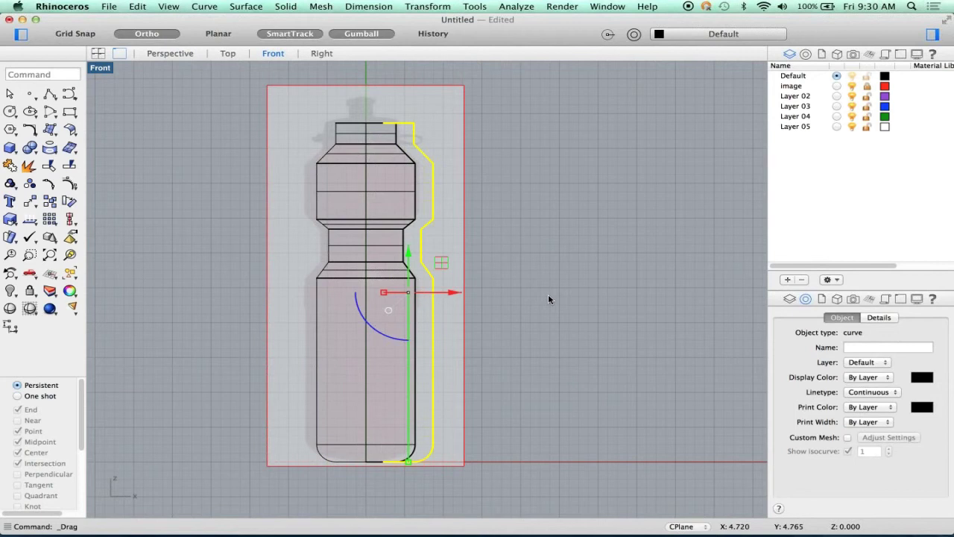
{"action": "key", "text": "super+z"}
{"action": "key", "text": "Escape"}
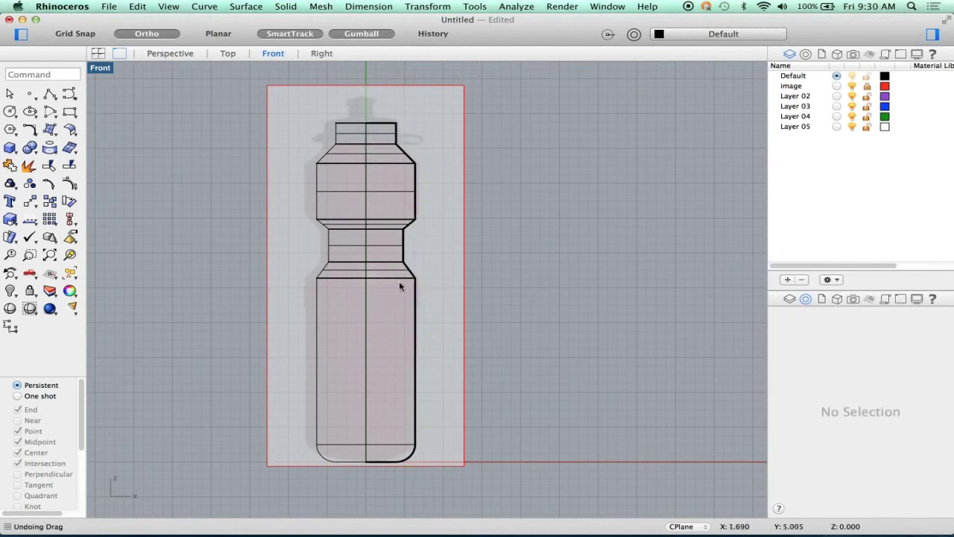
{"action": "left_click", "coordinate": [394, 281]}
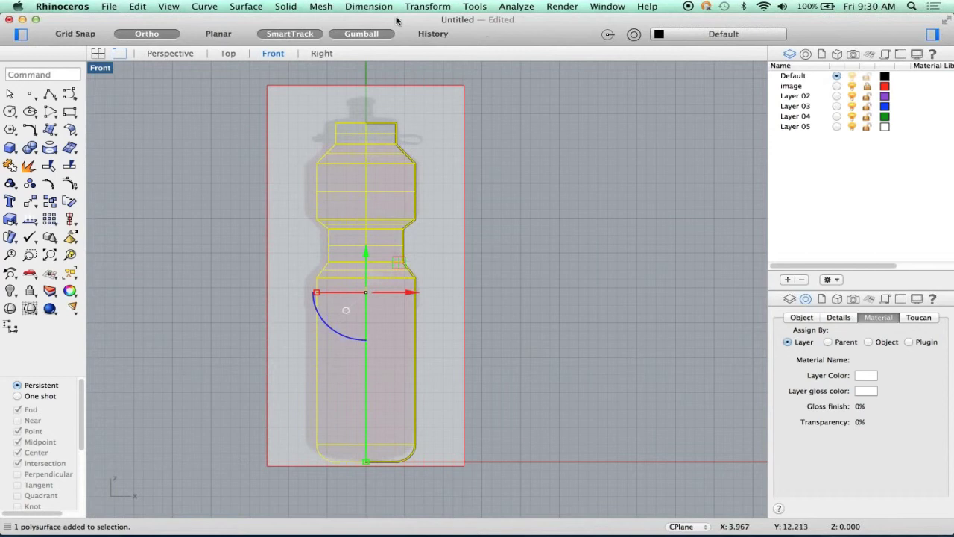
- Delete the revolved bottle polysurface, leaving History recording turned on
{"action": "left_click", "coordinate": [433, 35]}
{"action": "key", "text": "Escape"}
{"action": "left_click", "coordinate": [350, 160]}
{"action": "key", "text": "Delete"}
{"action": "left_click", "coordinate": [436, 33]}
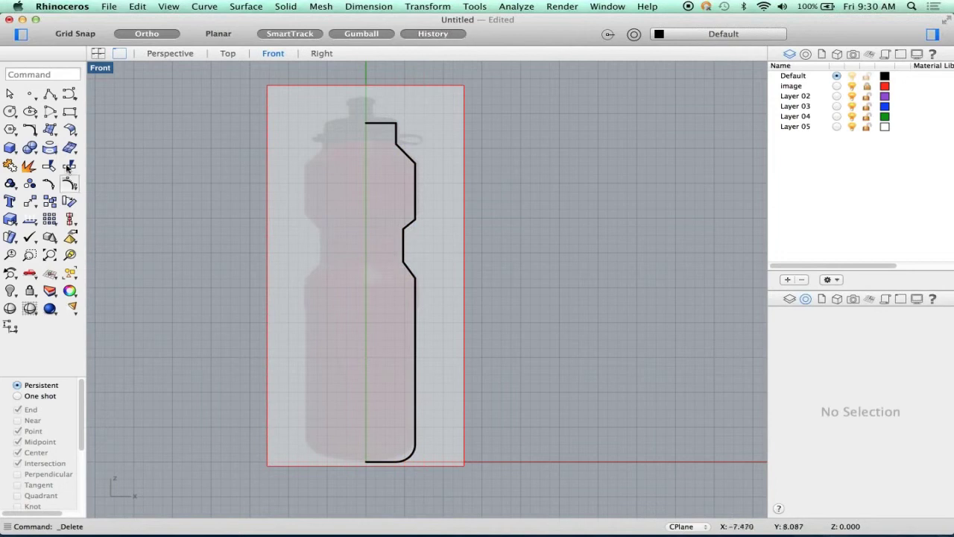
- Check the right-click recent-commands menu in the viewport, then dismiss it
{"action": "right_click", "coordinate": [213, 193]}
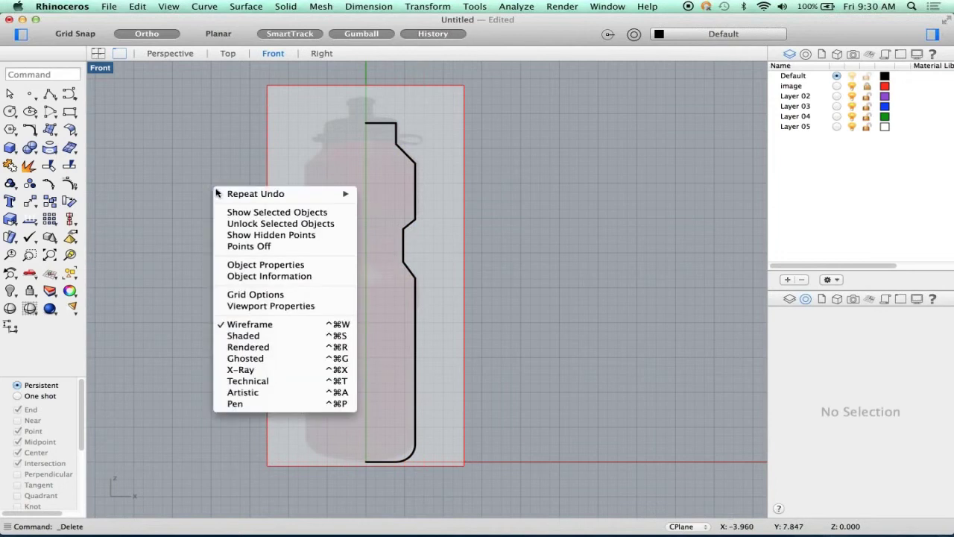
{"action": "mouse_move", "coordinate": [267, 195]}
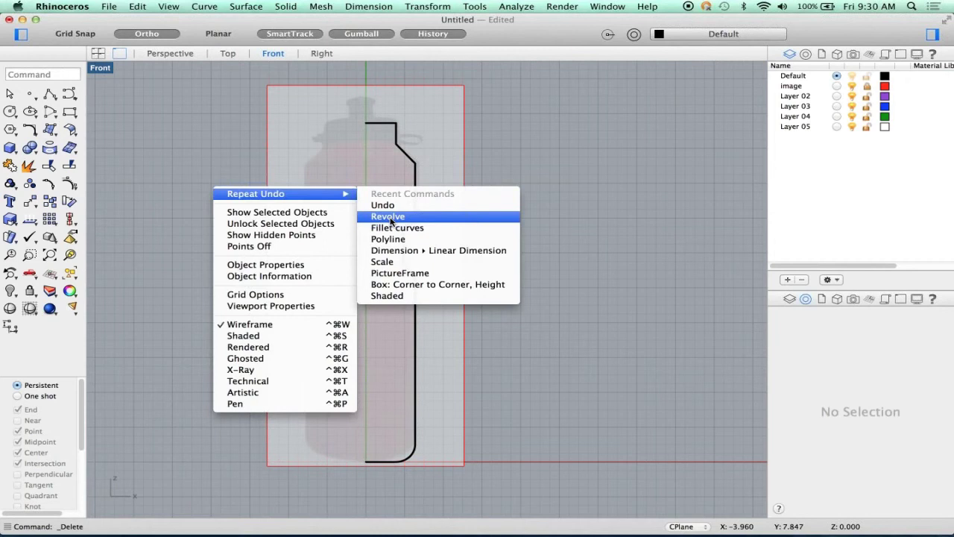
{"action": "left_click", "coordinate": [54, 135]}
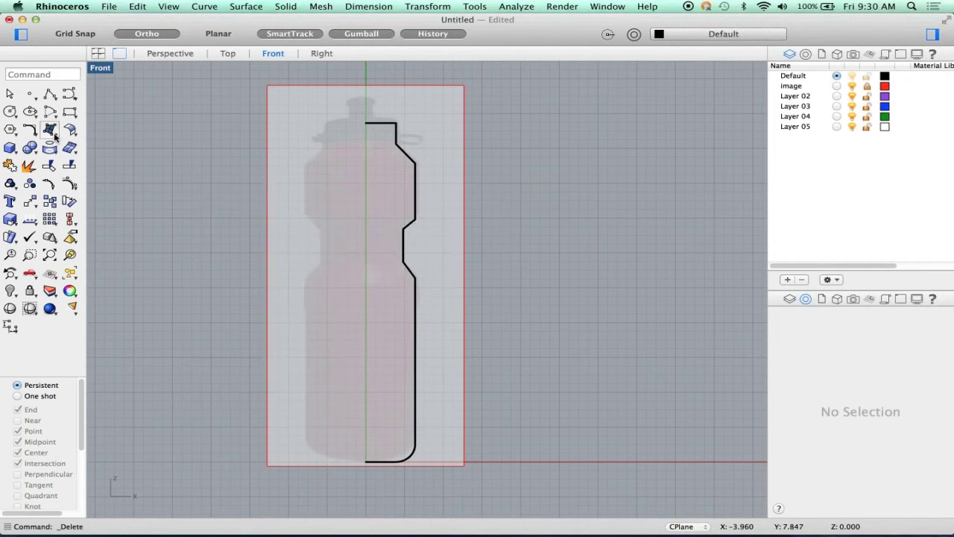
- Revolve the profile a full circle about a vertical axis from 0, then select the profile curve
{"action": "left_click", "coordinate": [54, 135]}
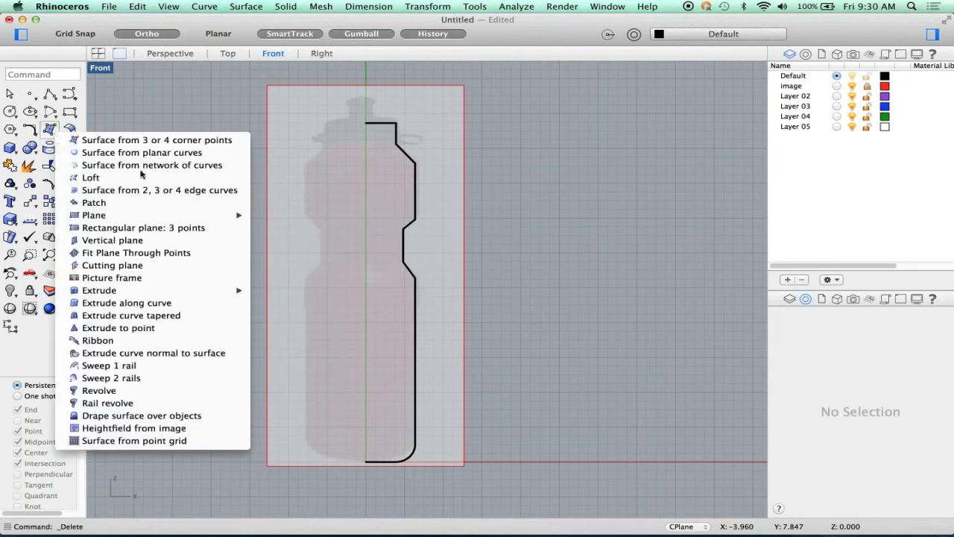
{"action": "left_click", "coordinate": [127, 395]}
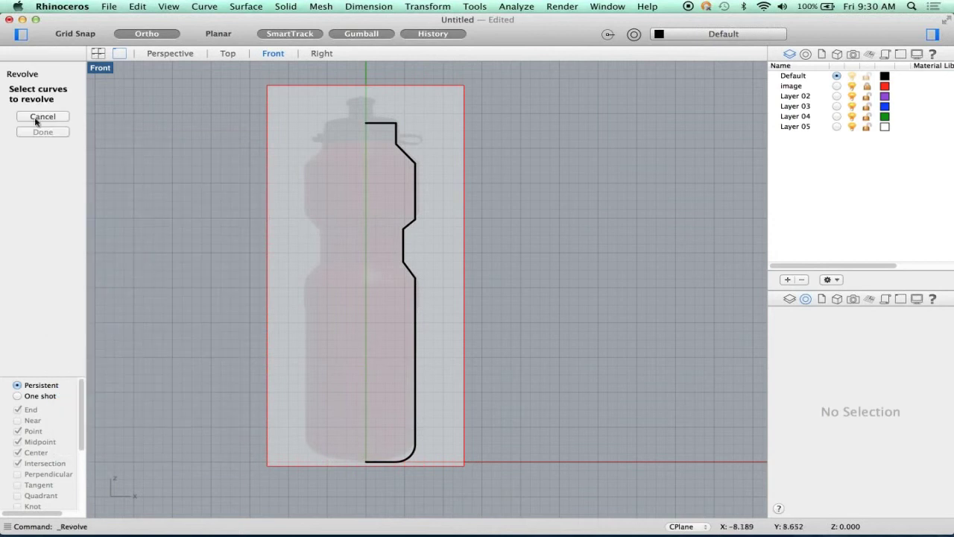
{"action": "left_click", "coordinate": [415, 218]}
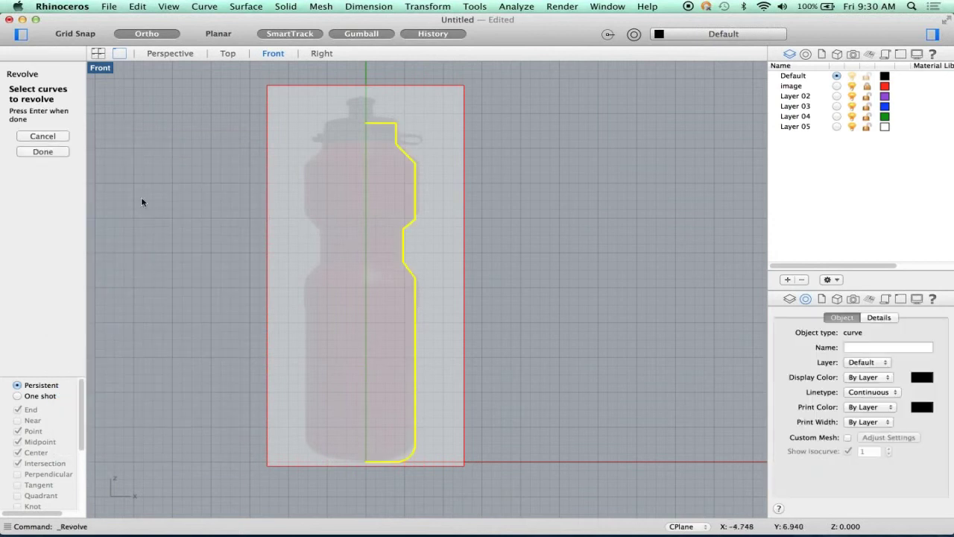
{"action": "key", "text": "Return"}
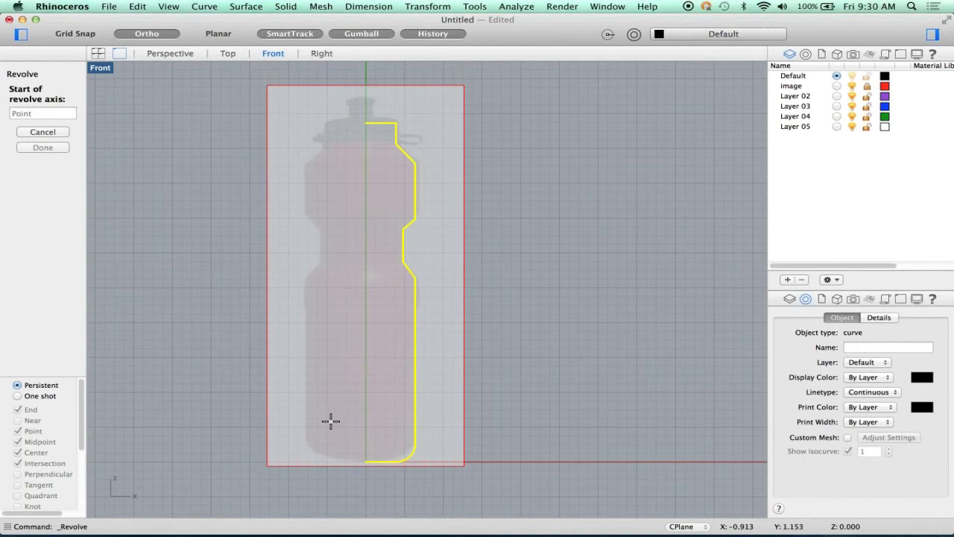
{"action": "type", "text": "0"}
{"action": "key", "text": "Return"}
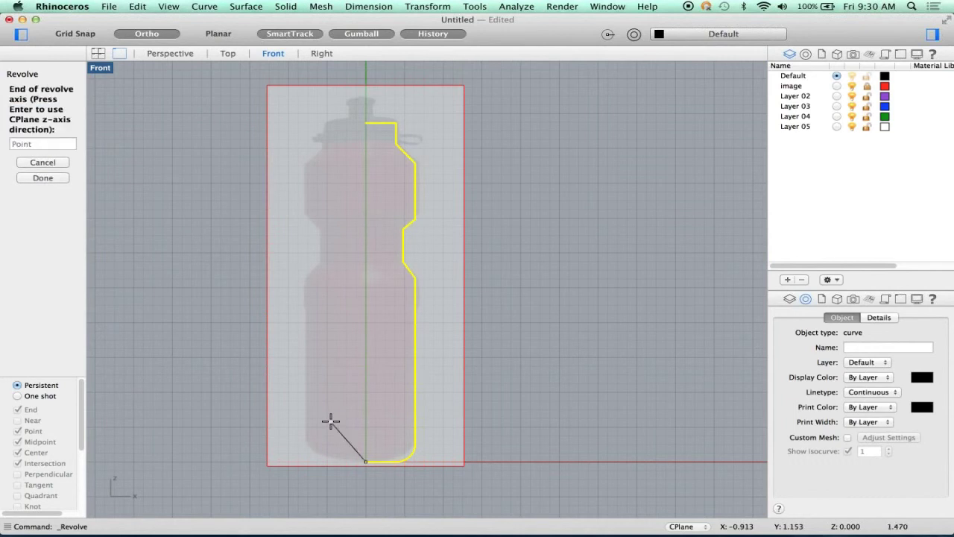
{"action": "left_click", "coordinate": [365, 312]}
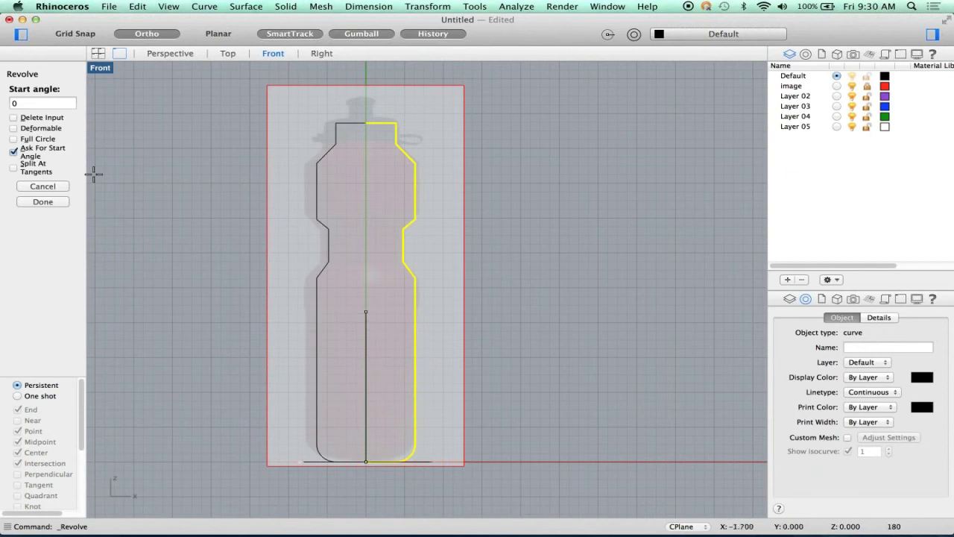
{"action": "left_click", "coordinate": [44, 141]}
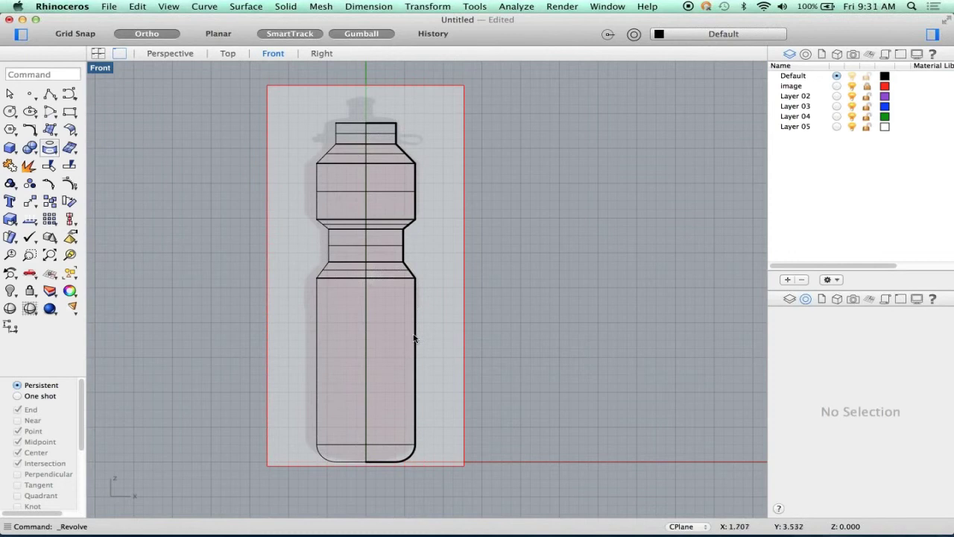
{"action": "left_click", "coordinate": [416, 330]}
{"action": "left_click", "coordinate": [460, 351]}
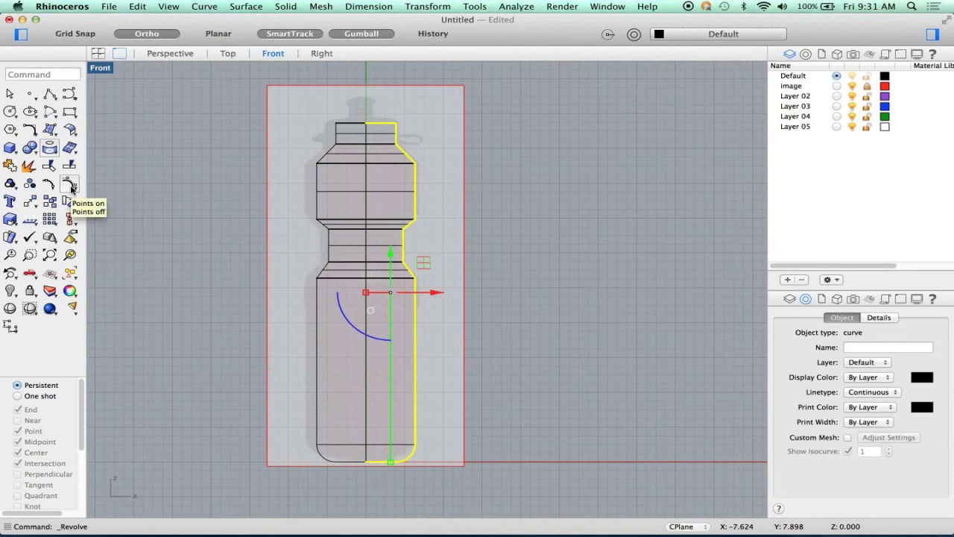
- Show the profile's control points and shift the lower-right ones along the gumball X arrow
{"action": "left_click", "coordinate": [69, 185]}
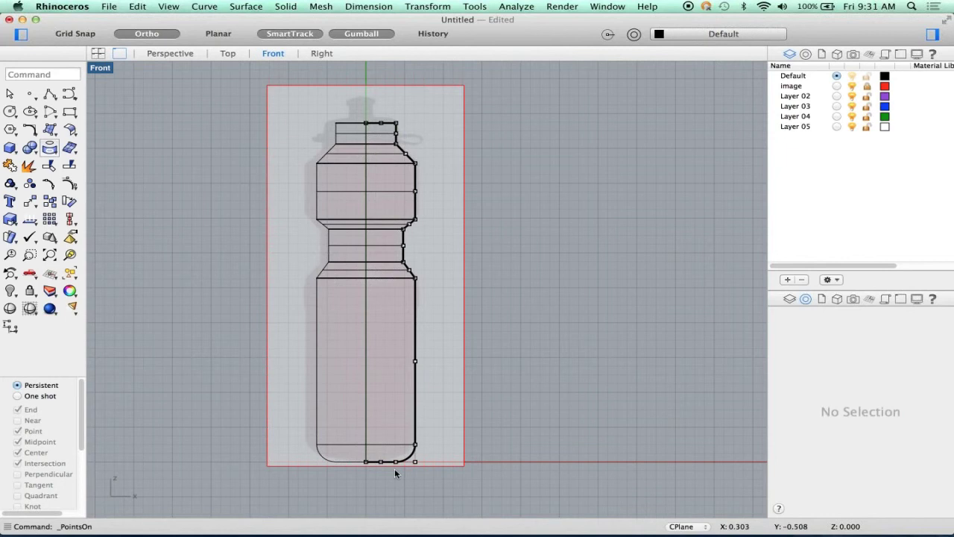
{"action": "left_click_drag", "start_coordinate": [378, 479], "coordinate": [458, 259]}
{"action": "left_click_drag", "start_coordinate": [443, 363], "coordinate": [457, 365]}
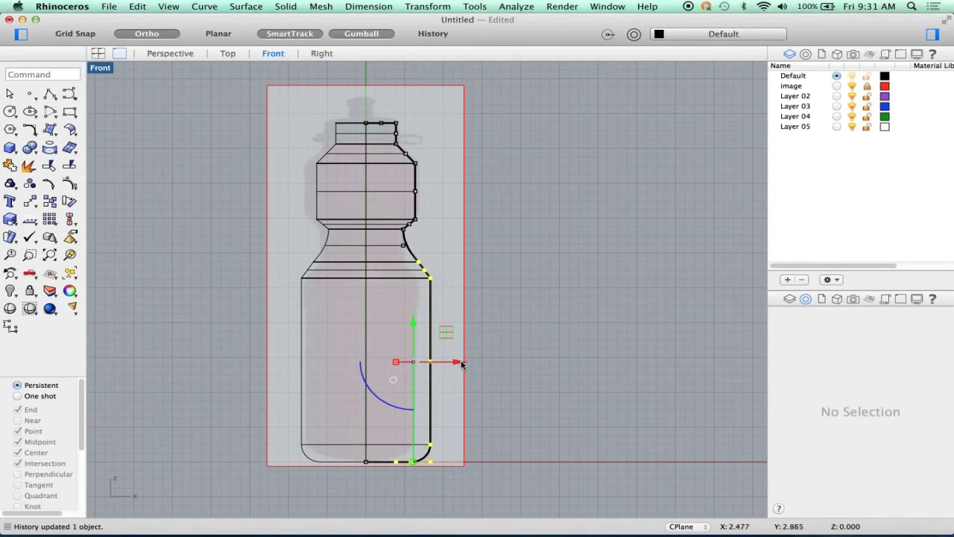
{"action": "left_click_drag", "start_coordinate": [462, 362], "coordinate": [447, 362]}
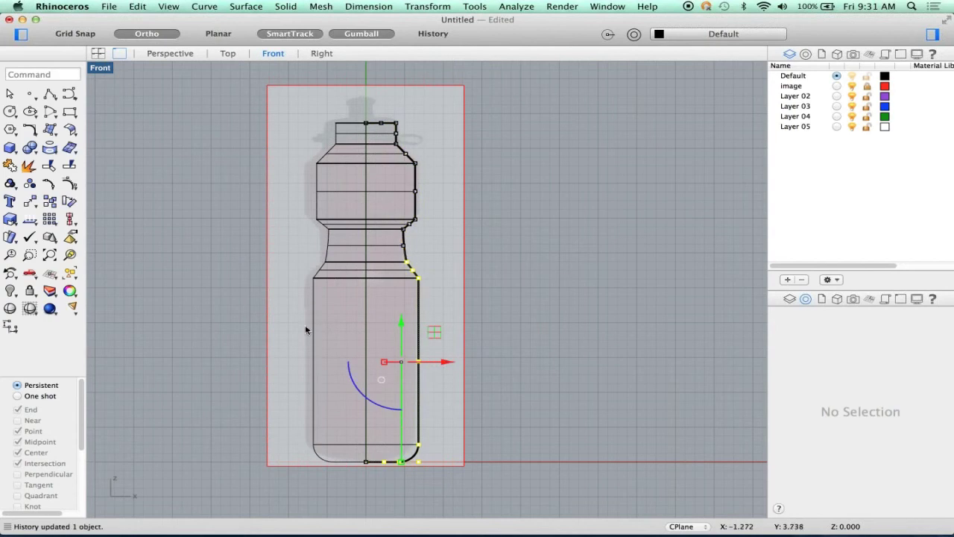
{"action": "left_click_drag", "start_coordinate": [450, 366], "coordinate": [455, 367]}
{"action": "left_click", "coordinate": [435, 279]}
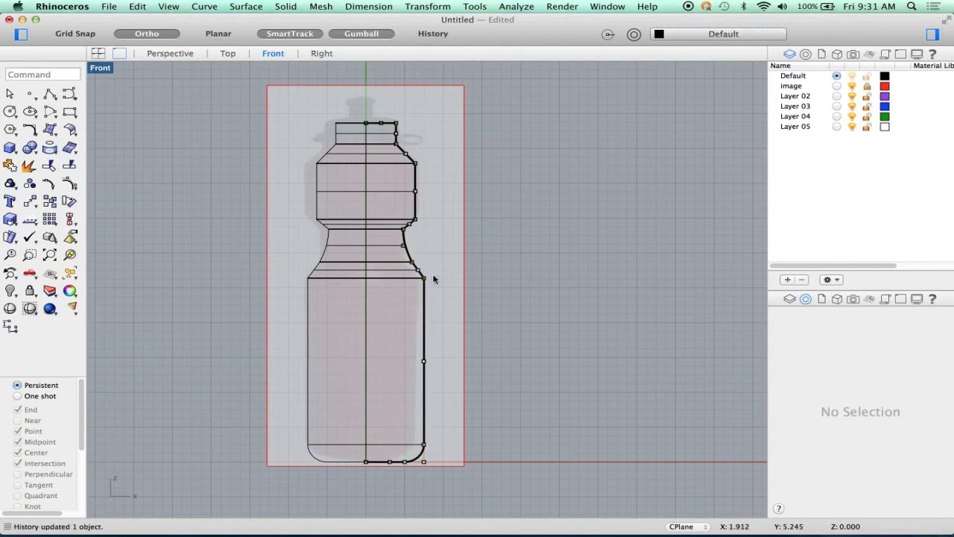
- Drag the upper profile control points outward along X to widen the neck and shoulder
{"action": "scroll", "coordinate": [428, 273], "scroll_direction": "up", "scroll_amount": 4}
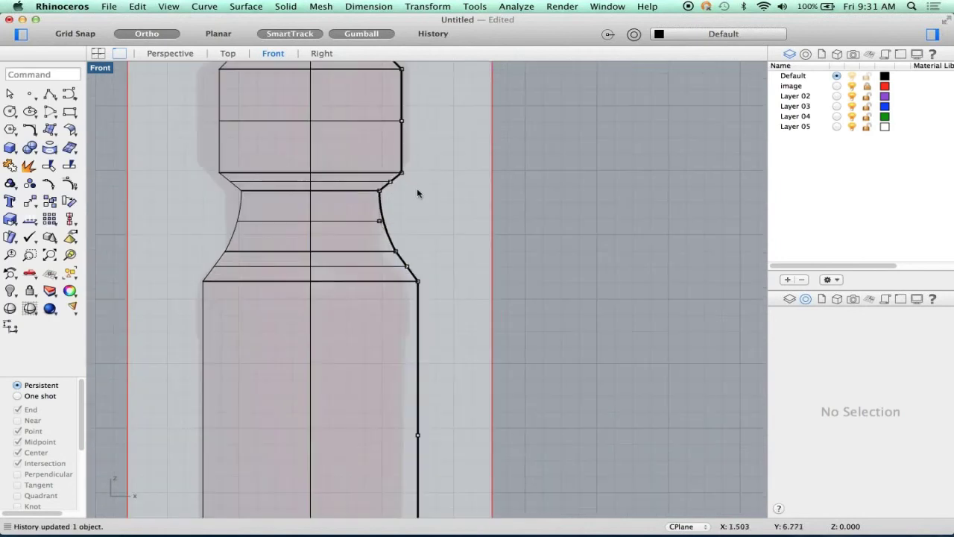
{"action": "scroll", "coordinate": [416, 193], "scroll_direction": "down", "scroll_amount": 4}
{"action": "scroll", "coordinate": [437, 206], "scroll_direction": "up", "scroll_amount": 3}
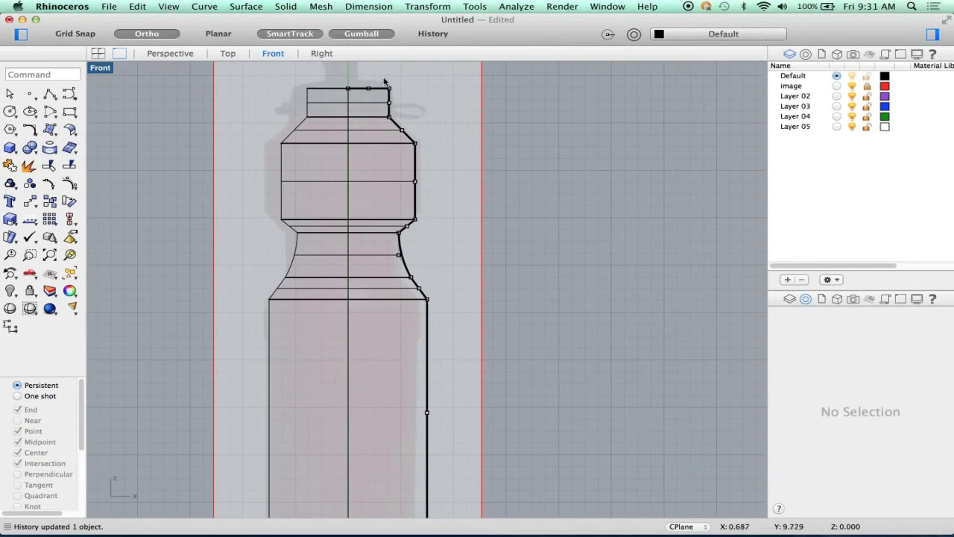
{"action": "left_click_drag", "start_coordinate": [384, 77], "coordinate": [447, 264]}
{"action": "left_click_drag", "start_coordinate": [450, 179], "coordinate": [456, 181]}
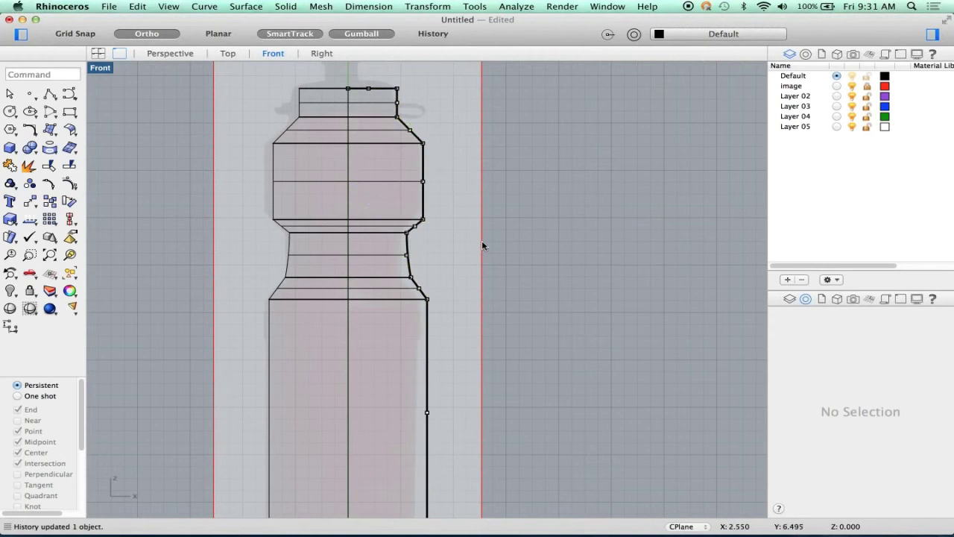
{"action": "scroll", "coordinate": [482, 243], "scroll_direction": "down", "scroll_amount": 4}
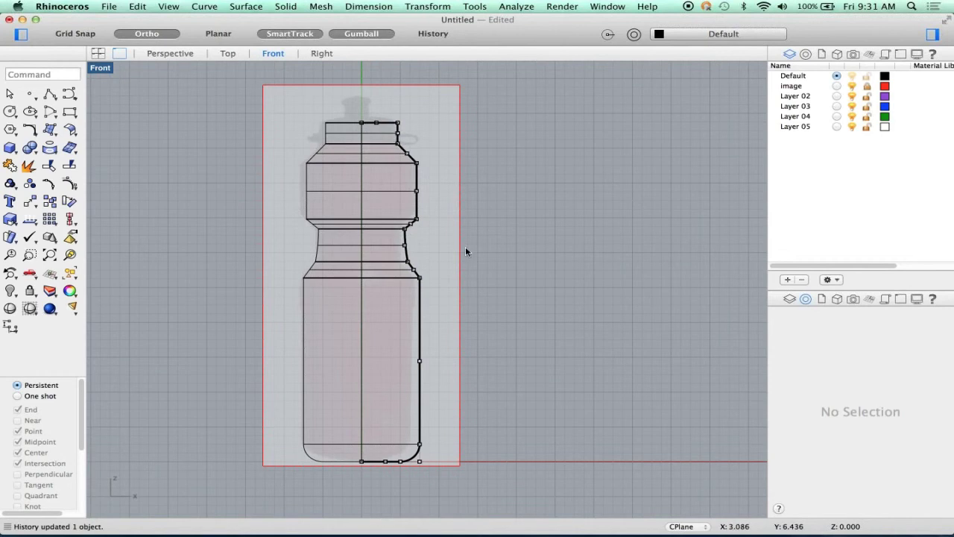
{"action": "scroll", "coordinate": [465, 251], "scroll_direction": "up", "scroll_amount": 5}
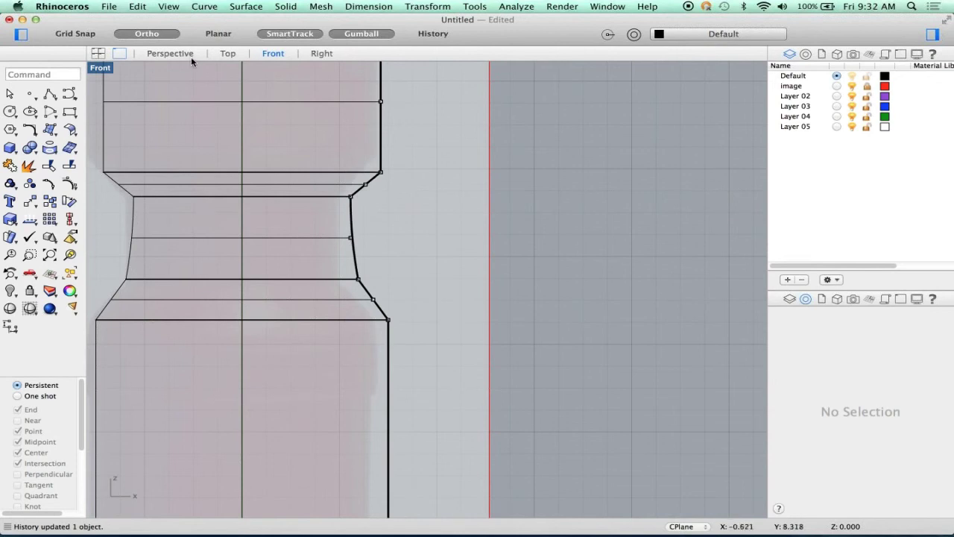
- Inspect the reshaped bottle in the Perspective view, then return to the Front view
{"action": "left_click", "coordinate": [170, 53]}
{"action": "right_click_drag", "start_coordinate": [513, 284], "coordinate": [466, 187]}
{"action": "scroll", "coordinate": [467, 187], "scroll_direction": "up", "scroll_amount": 3}
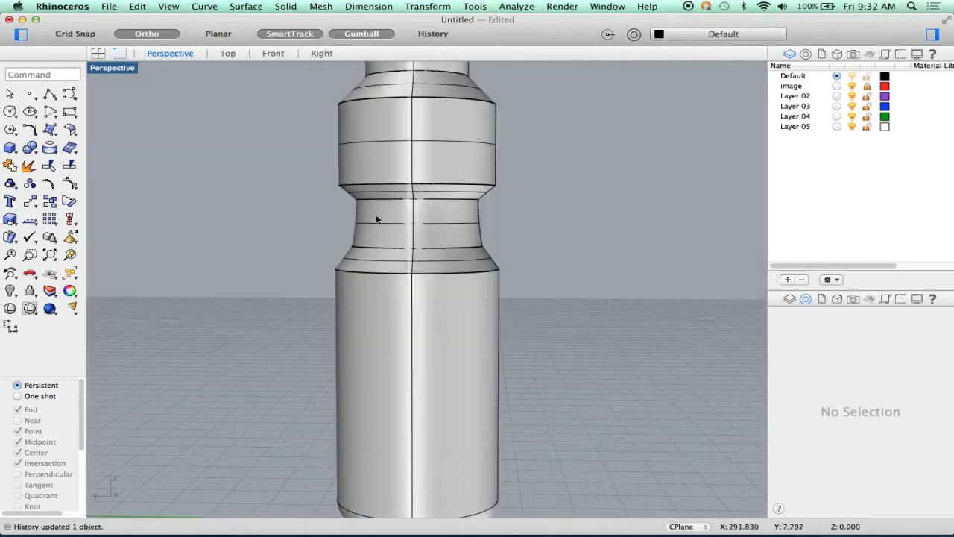
{"action": "left_click", "coordinate": [267, 53]}
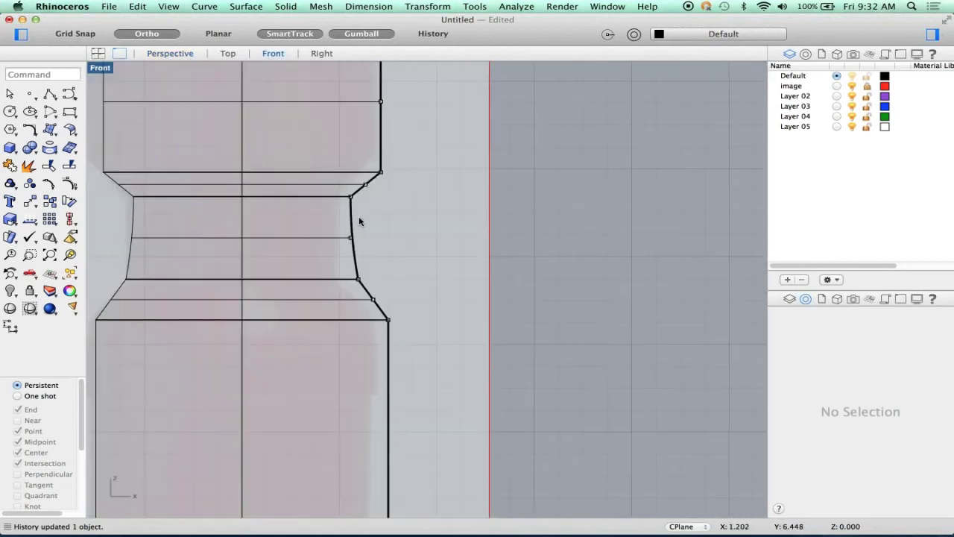
{"action": "scroll", "coordinate": [360, 221], "scroll_direction": "up", "scroll_amount": 2}
- Select the waist curve points and scale them to 0 in X to straighten the waist vertically
{"action": "left_click_drag", "start_coordinate": [331, 142], "coordinate": [376, 261]}
{"action": "left_click_drag", "start_coordinate": [376, 300], "coordinate": [375, 299], "text": "shift"}
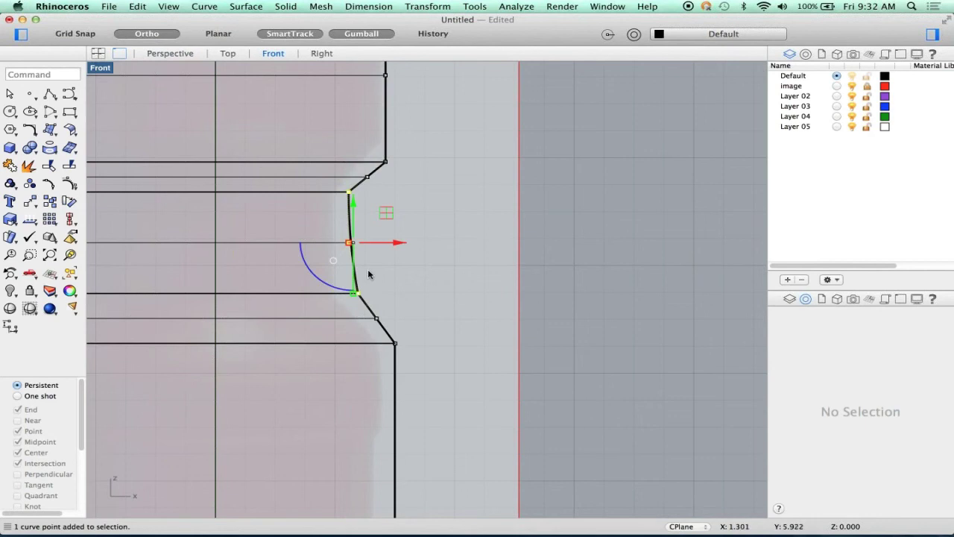
{"action": "scroll", "coordinate": [365, 270], "scroll_direction": "up", "scroll_amount": 3}
{"action": "scroll", "coordinate": [347, 240], "scroll_direction": "up", "scroll_amount": 3}
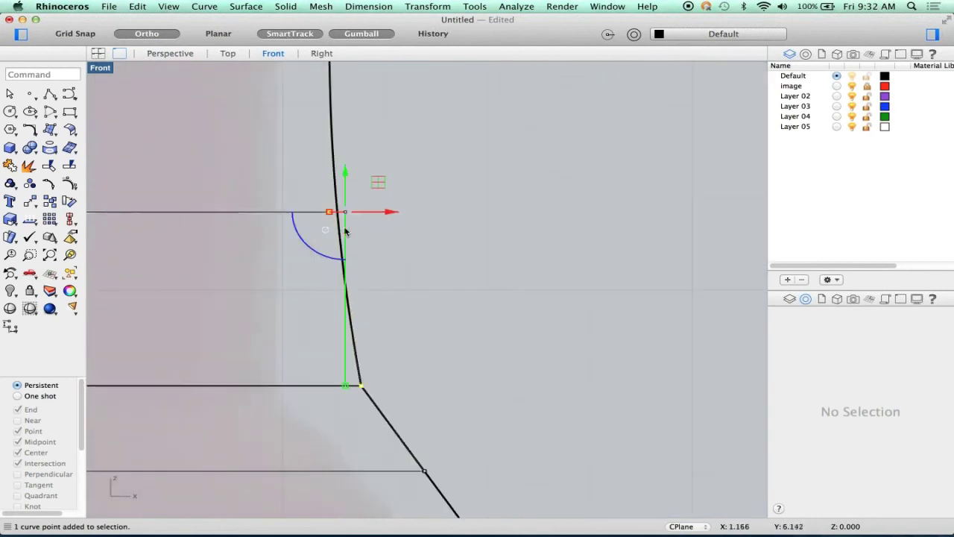
{"action": "scroll", "coordinate": [350, 227], "scroll_direction": "down", "scroll_amount": 2}
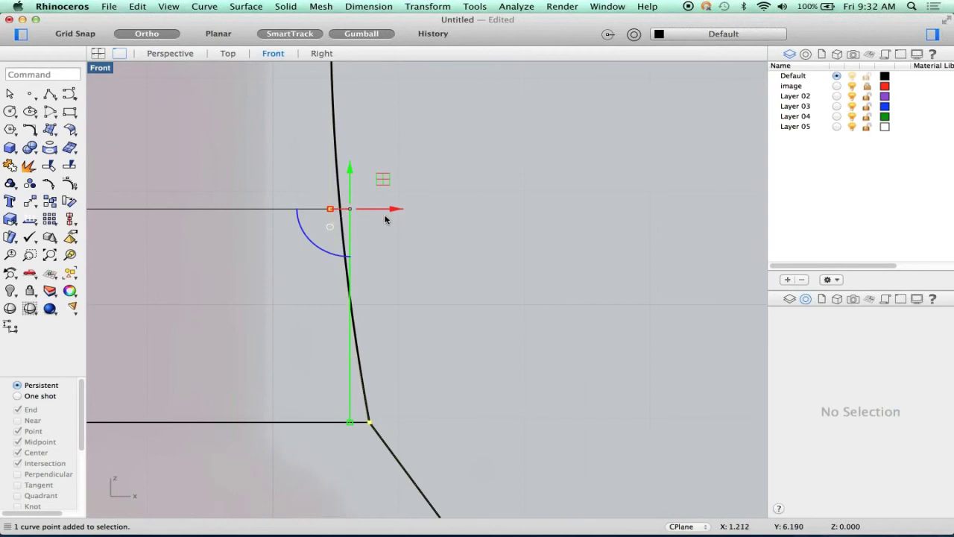
{"action": "left_click_drag", "start_coordinate": [396, 208], "coordinate": [373, 207]}
{"action": "scroll", "coordinate": [406, 285], "scroll_direction": "down", "scroll_amount": 3}
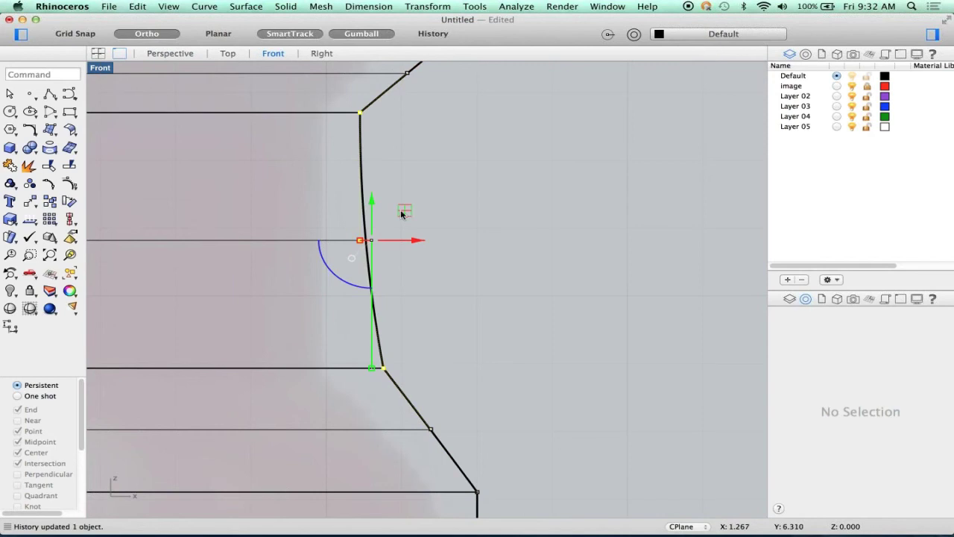
{"action": "mouse_move", "coordinate": [401, 213]}
{"action": "left_mouse_down"}
{"action": "mouse_move", "coordinate": [394, 207]}
{"action": "mouse_move", "coordinate": [426, 213]}
{"action": "mouse_move", "coordinate": [390, 207]}
{"action": "mouse_move", "coordinate": [398, 220]}
{"action": "mouse_move", "coordinate": [426, 206]}
{"action": "mouse_move", "coordinate": [395, 209]}
{"action": "mouse_move", "coordinate": [395, 218]}
{"action": "mouse_move", "coordinate": [405, 209]}
{"action": "mouse_move", "coordinate": [381, 210]}
{"action": "mouse_move", "coordinate": [406, 213]}
{"action": "left_mouse_up"}
{"action": "mouse_move", "coordinate": [347, 284]}
{"action": "left_mouse_down"}
{"action": "mouse_move", "coordinate": [342, 274]}
{"action": "mouse_move", "coordinate": [331, 281]}
{"action": "mouse_move", "coordinate": [326, 265]}
{"action": "mouse_move", "coordinate": [350, 283]}
{"action": "mouse_move", "coordinate": [352, 275]}
{"action": "mouse_move", "coordinate": [345, 285]}
{"action": "left_mouse_up"}
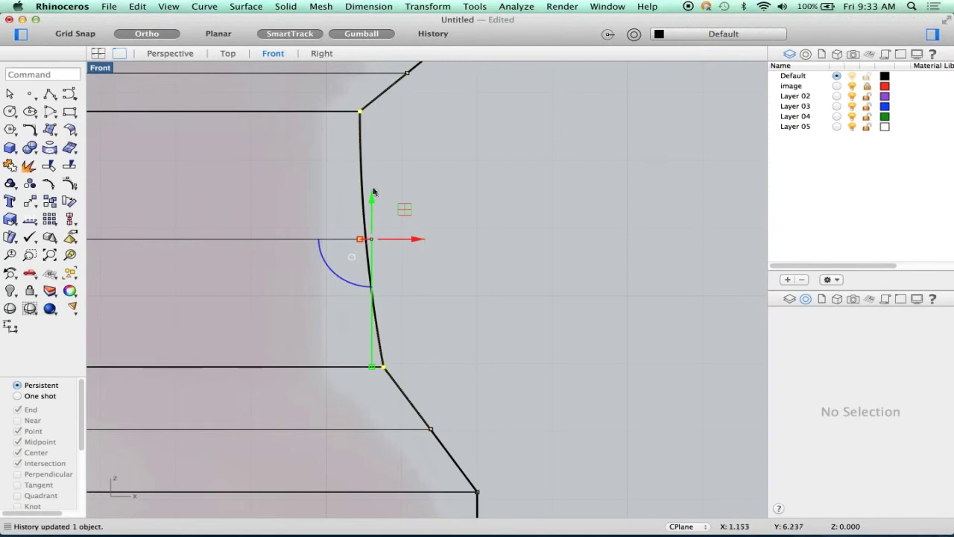
{"action": "left_click", "coordinate": [360, 240]}
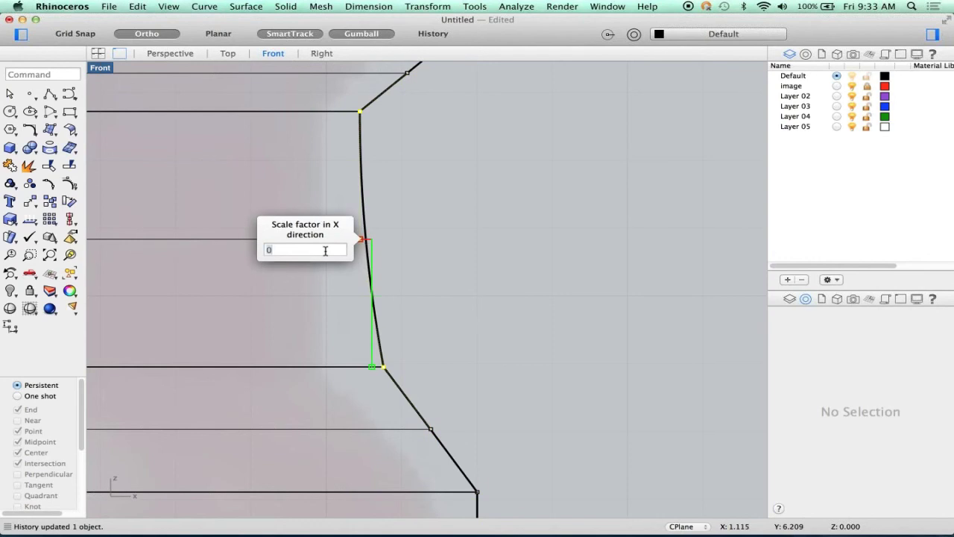
{"action": "key", "text": "Return"}
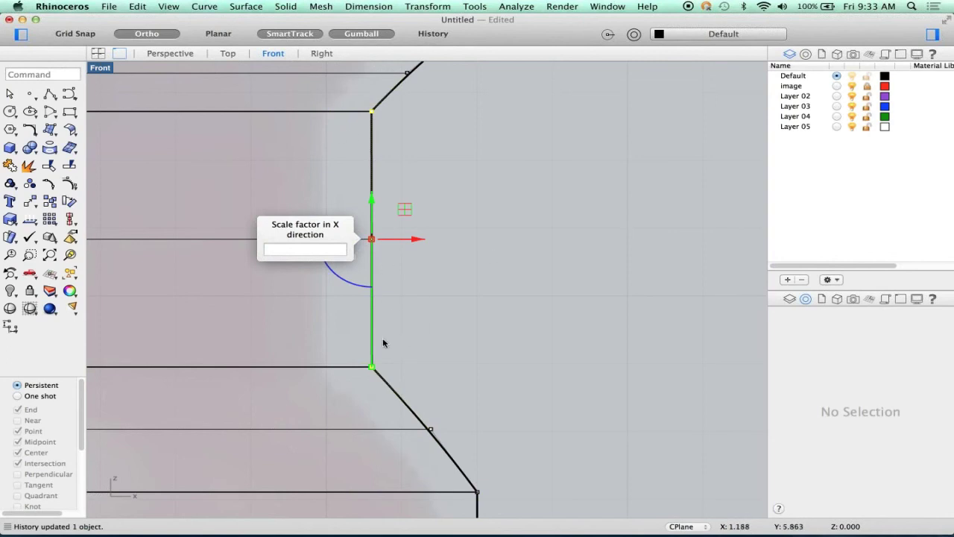
{"action": "key", "text": "Escape"}
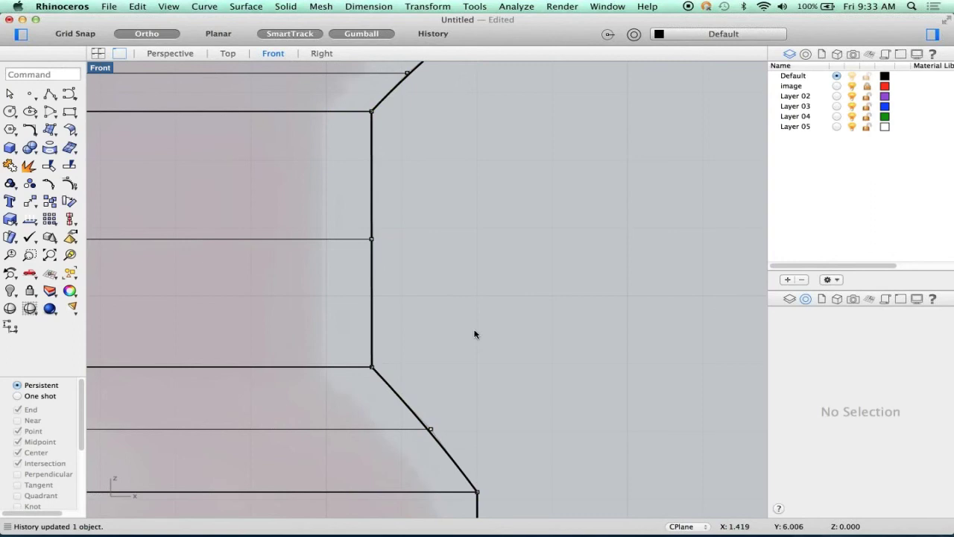
- Move the lower and upper chamfer points with the gumball to round the bottle's corners
{"action": "scroll", "coordinate": [459, 333], "scroll_direction": "down", "scroll_amount": 3}
{"action": "scroll", "coordinate": [440, 376], "scroll_direction": "up", "scroll_amount": 3}
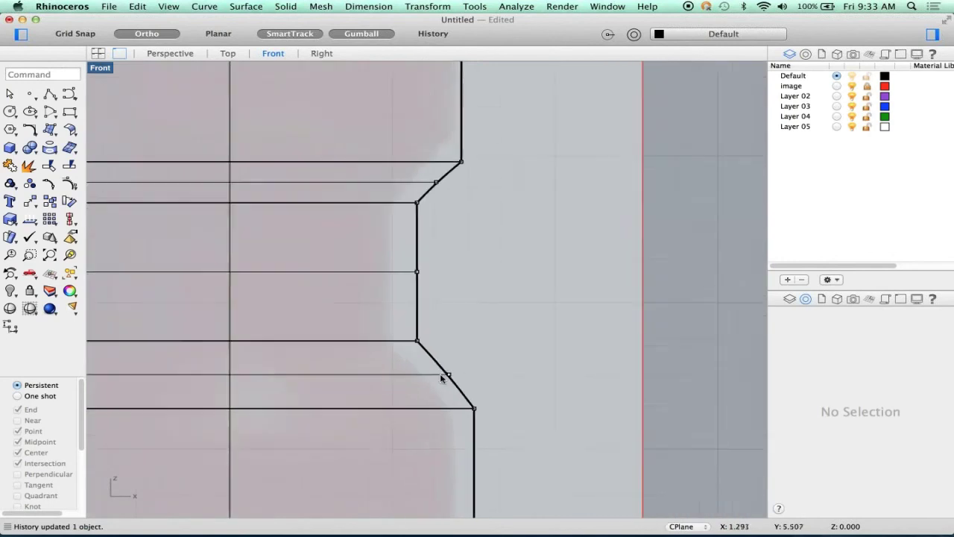
{"action": "scroll", "coordinate": [436, 380], "scroll_direction": "up", "scroll_amount": 1}
{"action": "left_click_drag", "start_coordinate": [447, 316], "coordinate": [516, 375]}
{"action": "key", "text": "Escape"}
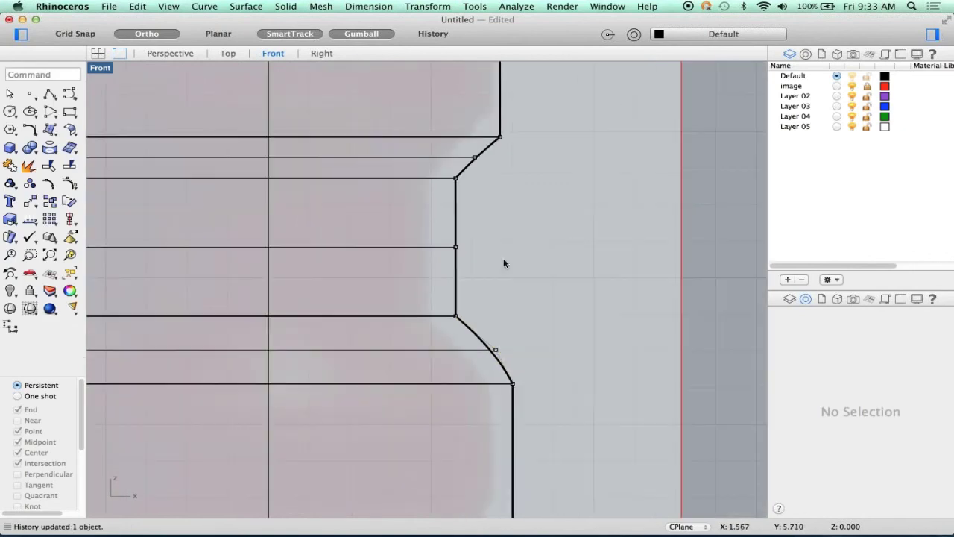
{"action": "scroll", "coordinate": [501, 159], "scroll_direction": "up", "scroll_amount": 5}
{"action": "left_click", "coordinate": [492, 158]}
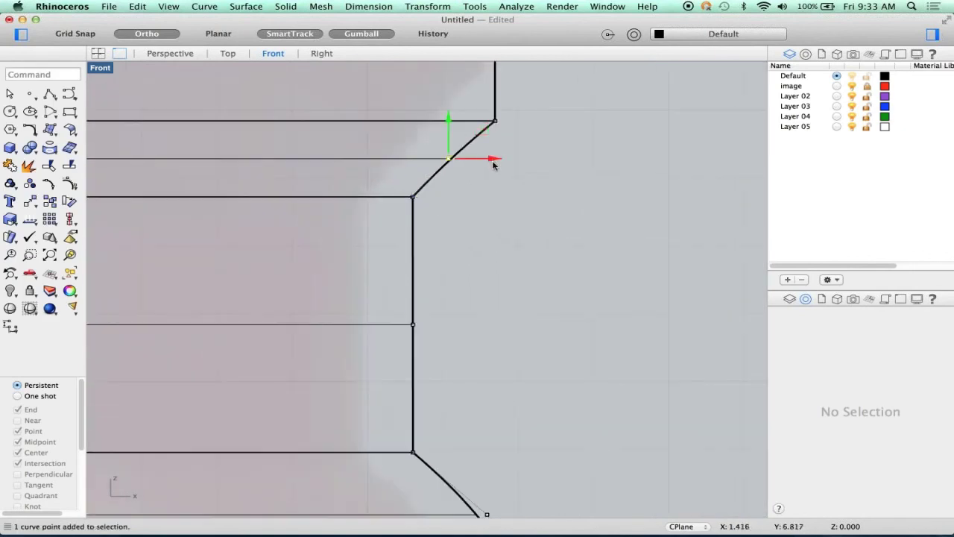
{"action": "left_click_drag", "start_coordinate": [493, 162], "coordinate": [509, 169]}
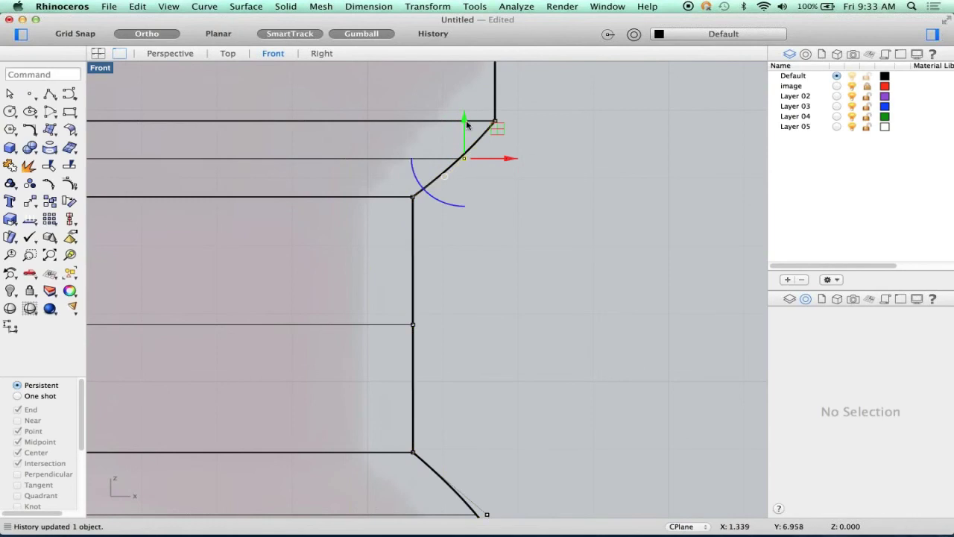
{"action": "left_click_drag", "start_coordinate": [462, 125], "coordinate": [464, 125]}
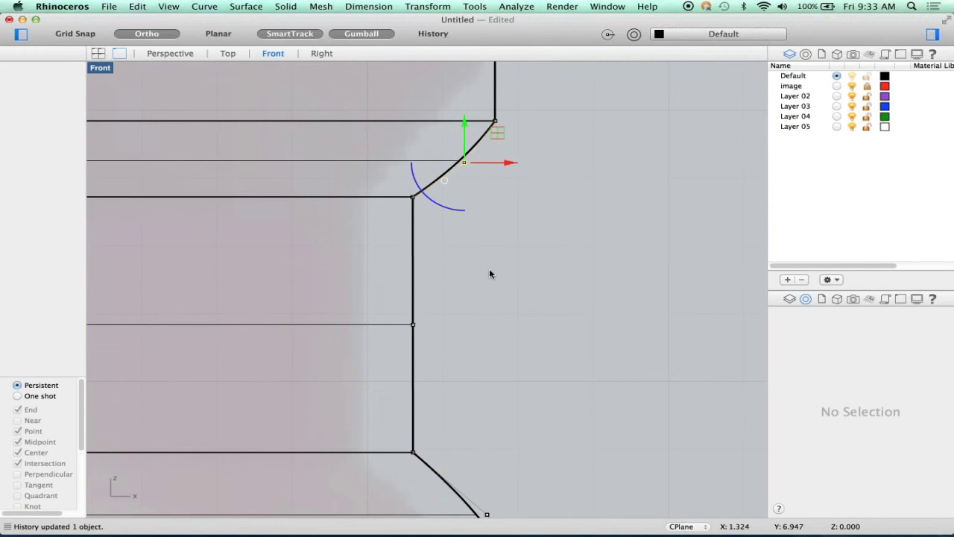
{"action": "left_click", "coordinate": [471, 264]}
{"action": "scroll", "coordinate": [471, 264], "scroll_direction": "down", "scroll_amount": 2}
{"action": "scroll", "coordinate": [472, 269], "scroll_direction": "down", "scroll_amount": 4}
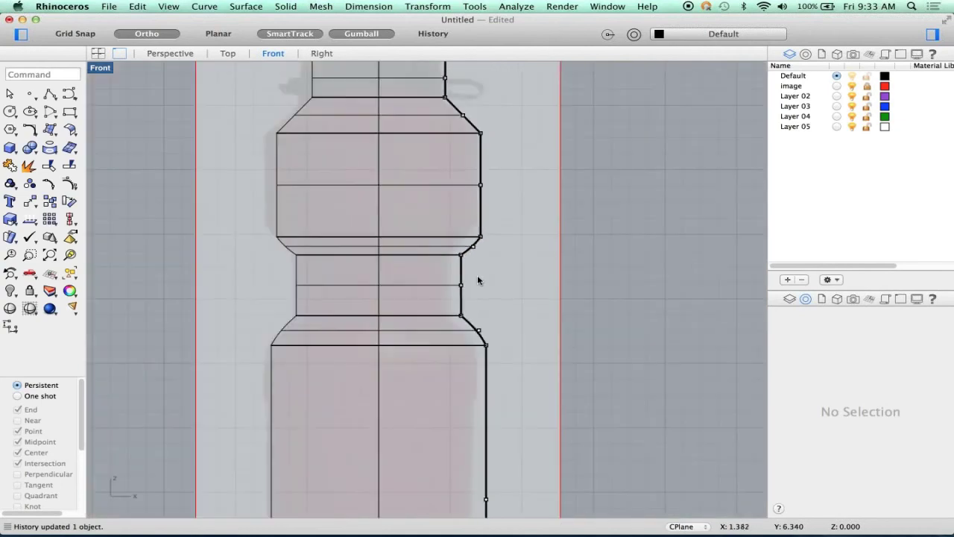
{"action": "left_click", "coordinate": [170, 53]}
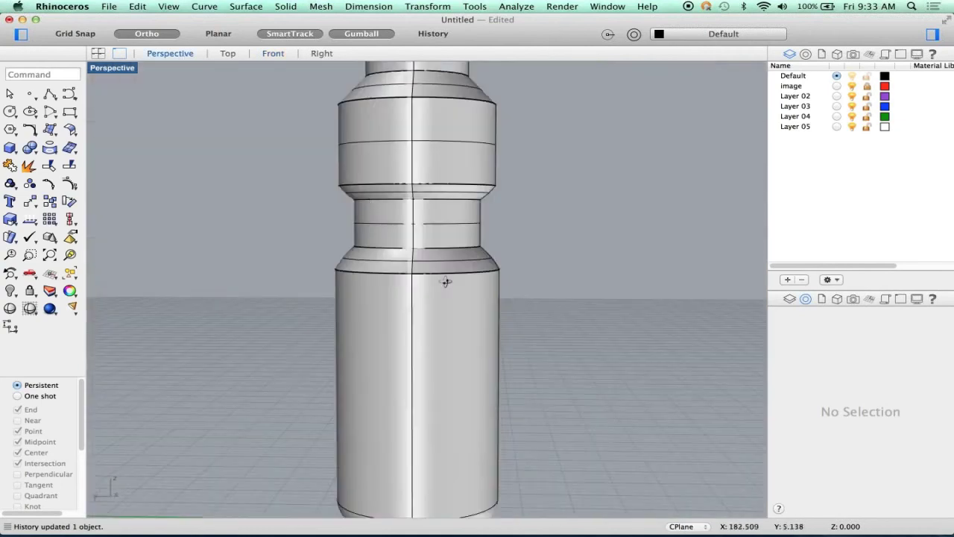
{"action": "right_click_drag", "start_coordinate": [446, 281], "coordinate": [407, 270]}
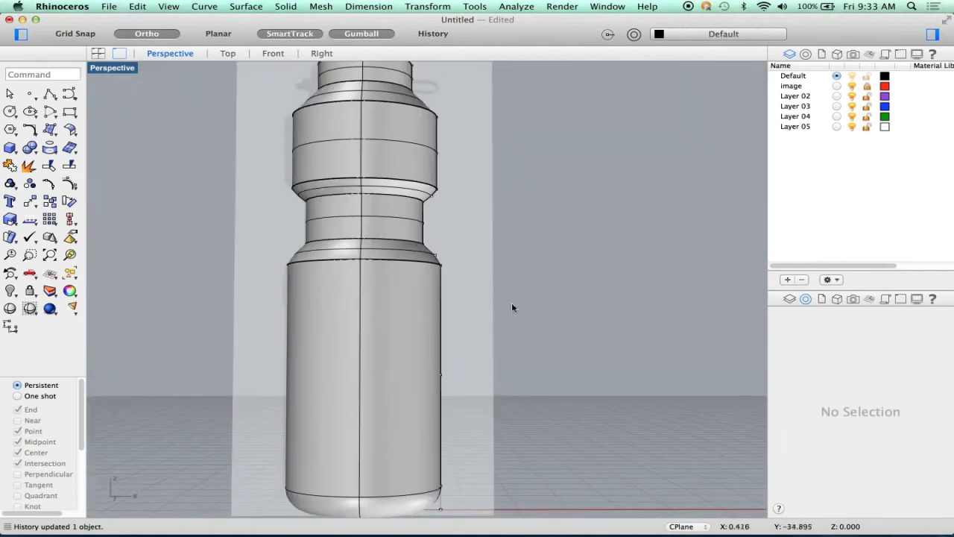
{"action": "right_click_drag", "start_coordinate": [495, 306], "coordinate": [559, 297]}
{"action": "right_click_drag", "start_coordinate": [549, 216], "coordinate": [589, 327]}
{"action": "right_click_drag", "start_coordinate": [560, 263], "coordinate": [560, 283]}
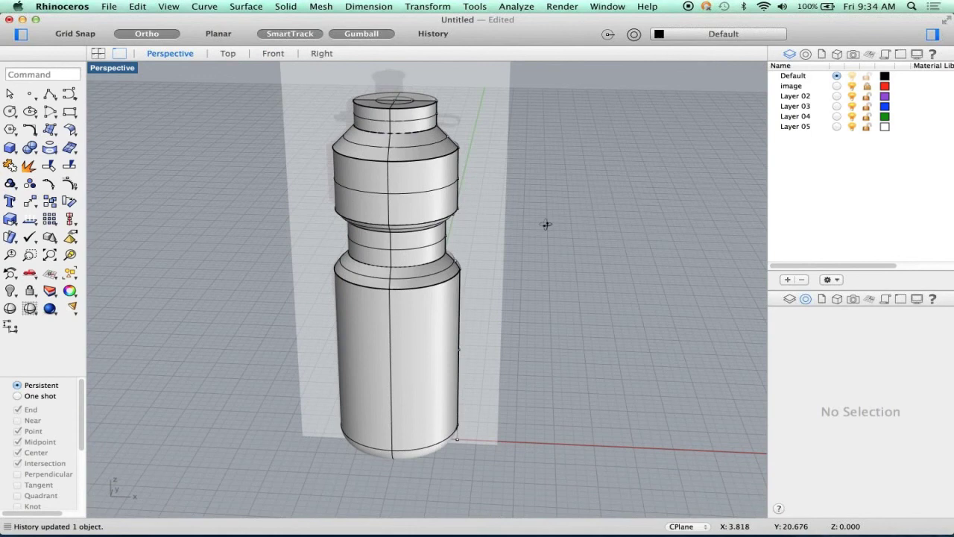
{"action": "right_click_drag", "start_coordinate": [547, 224], "coordinate": [513, 351]}
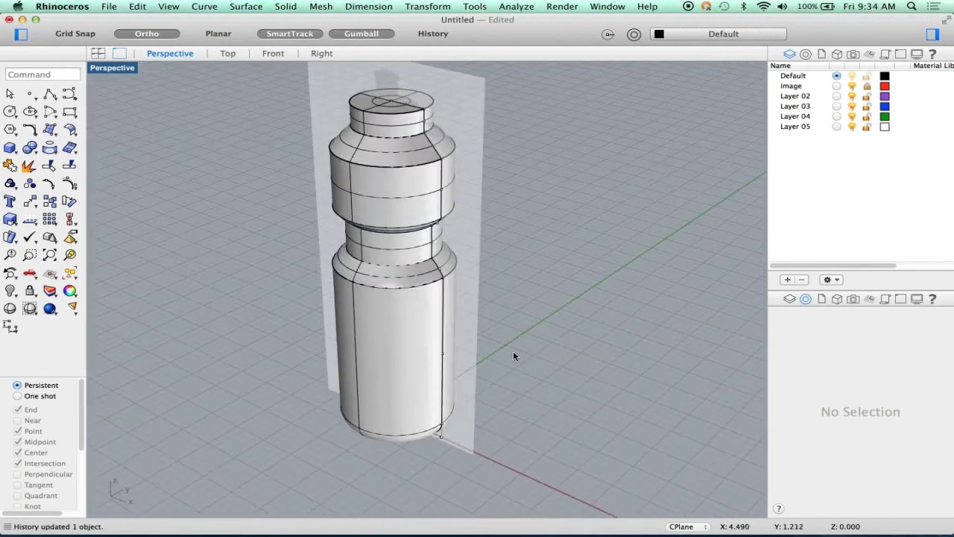
{"action": "right_click_drag", "start_coordinate": [453, 201], "coordinate": [464, 199]}
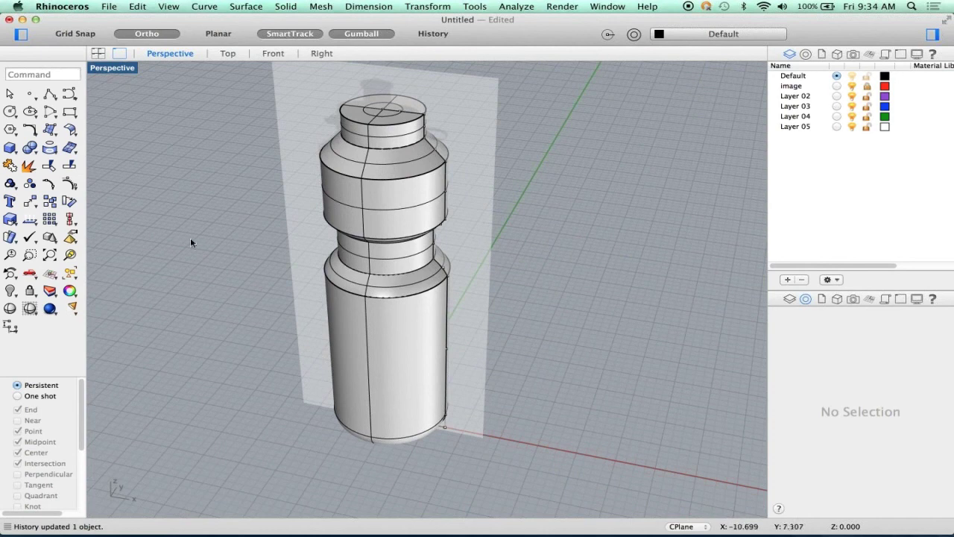
- Select the profile curve, hide it with the Hide command, then undo the hide
{"action": "scroll", "coordinate": [473, 262], "scroll_direction": "up", "scroll_amount": 6}
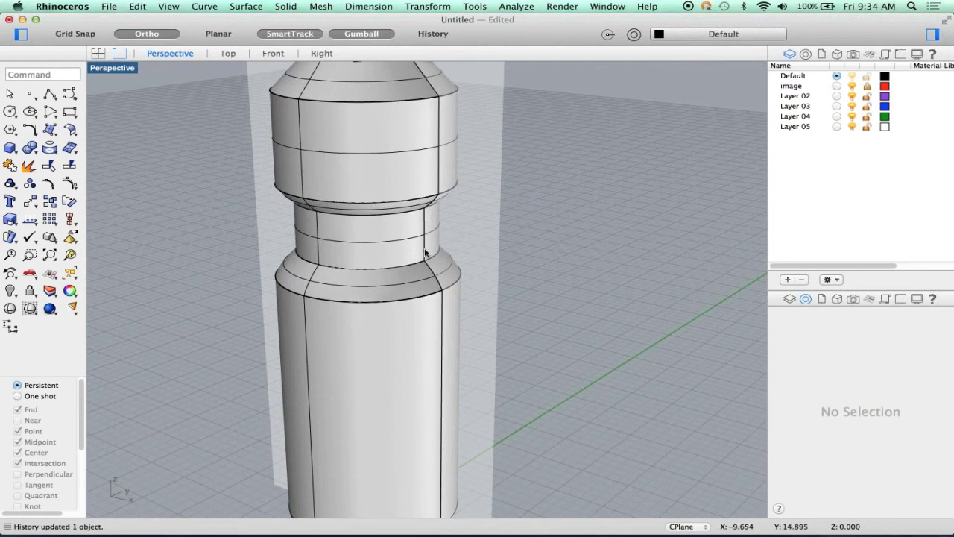
{"action": "left_click", "coordinate": [431, 246]}
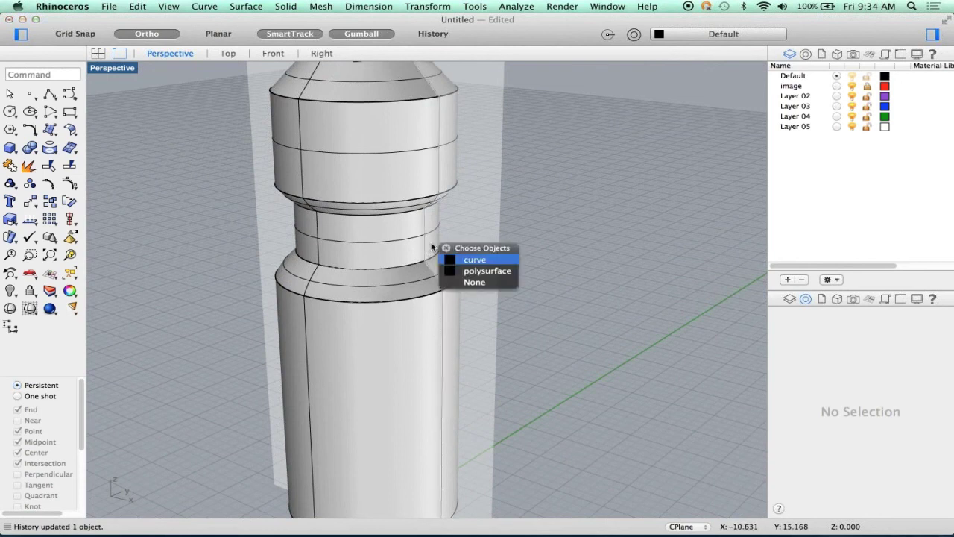
{"action": "left_click", "coordinate": [474, 260]}
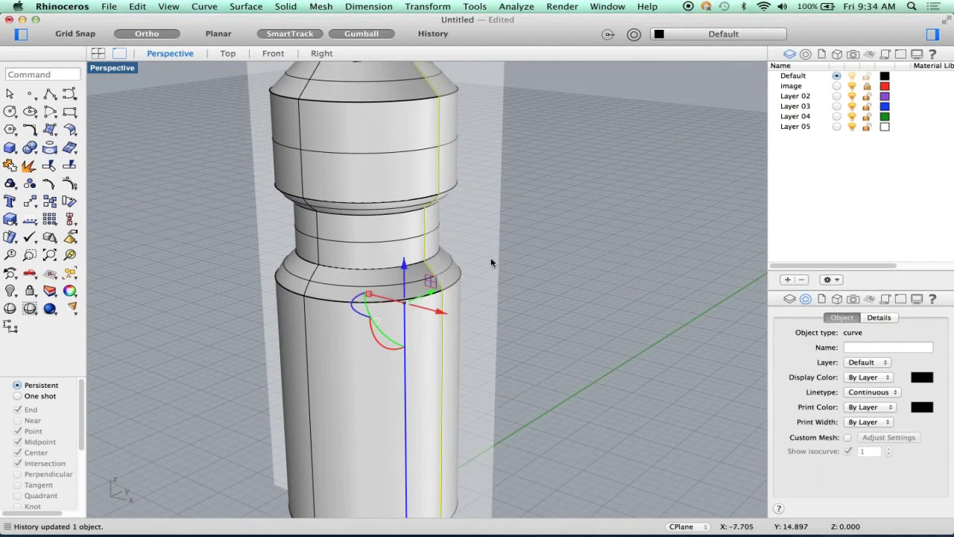
{"action": "type", "text": "Hide"}
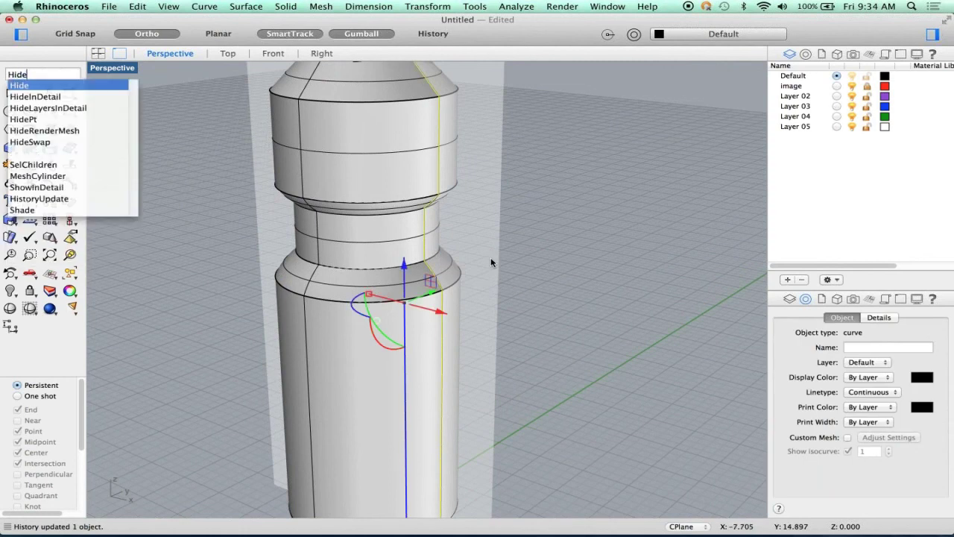
{"action": "key", "text": "Return"}
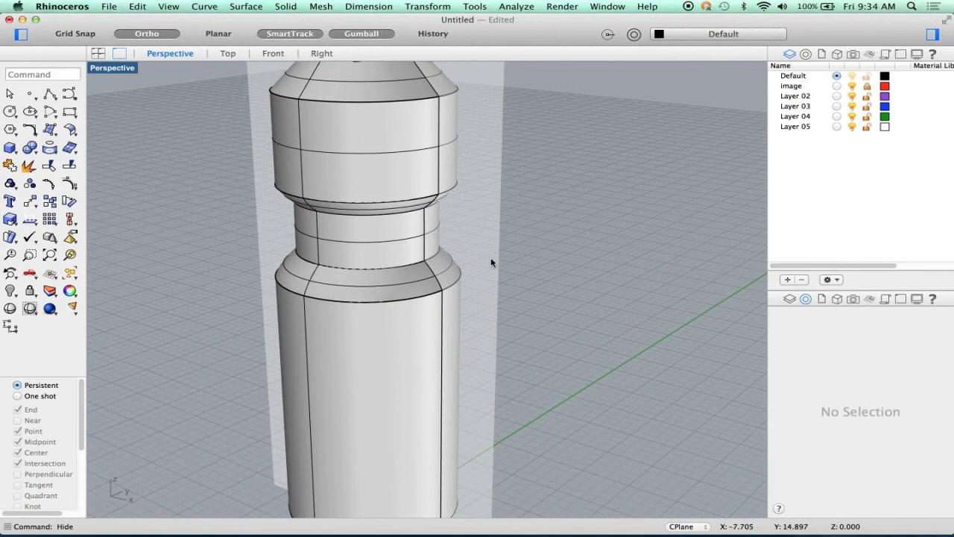
{"action": "key", "text": "super+z"}
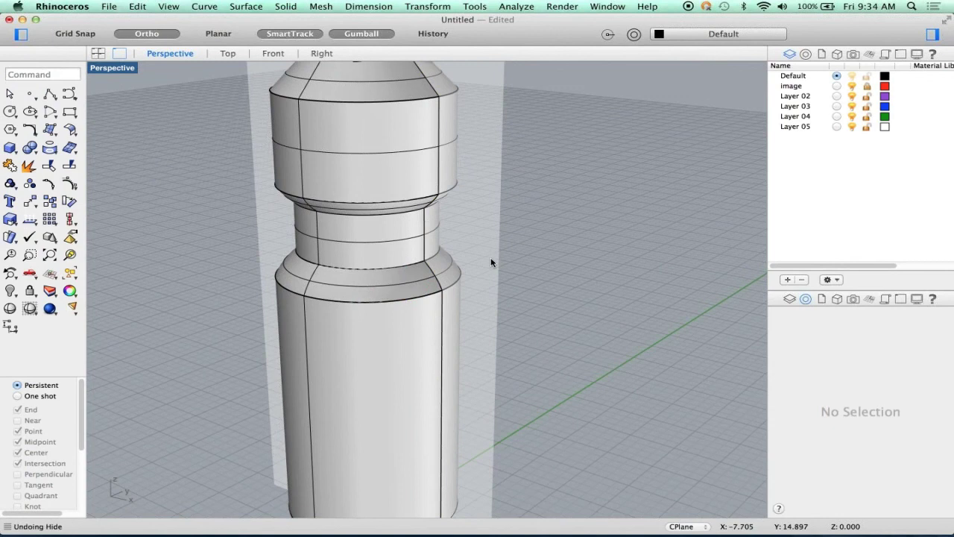
- Rename Layer 02 to 'curves'
{"action": "double_click", "coordinate": [793, 97]}
{"action": "type", "text": "curves"}
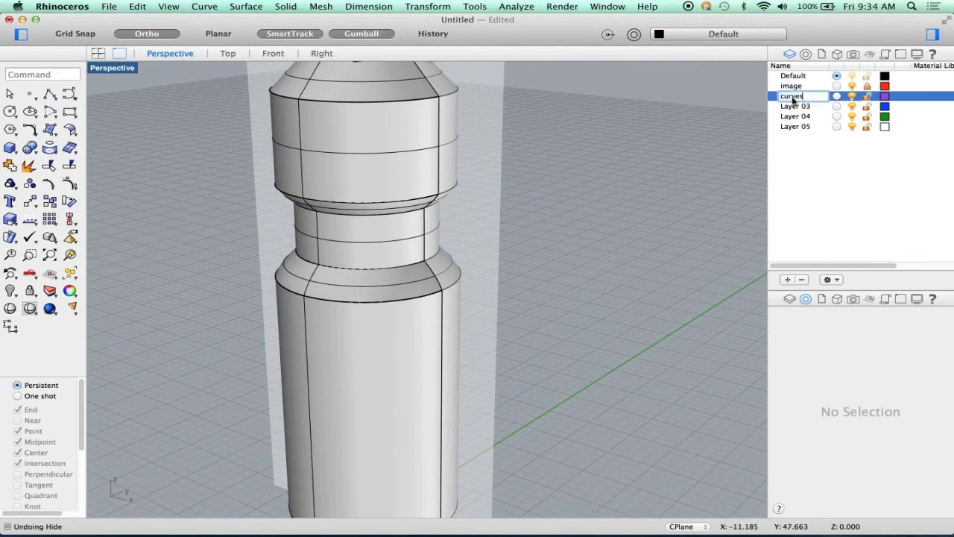
{"action": "key", "text": "Return"}
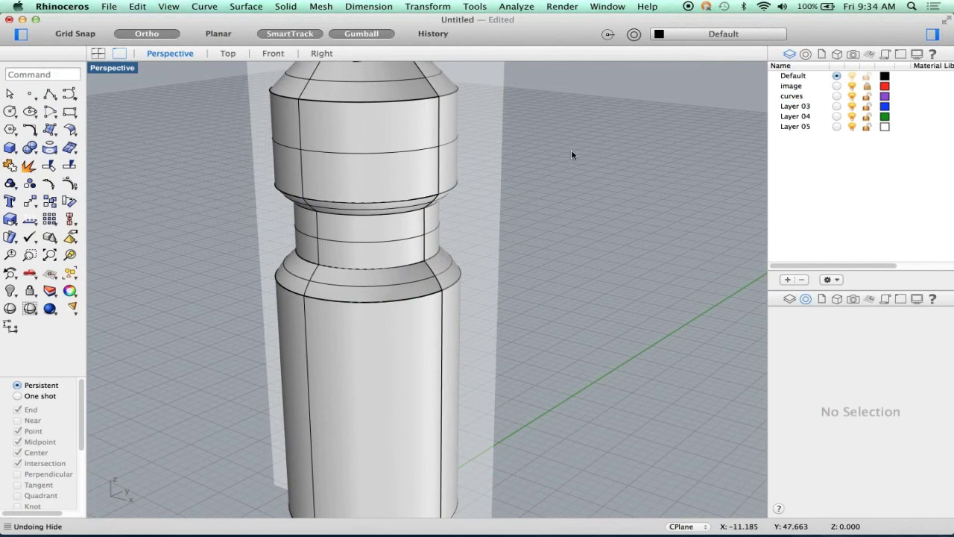
- Move the profile curve onto the curves layer and turn that layer off
{"action": "left_click", "coordinate": [423, 222]}
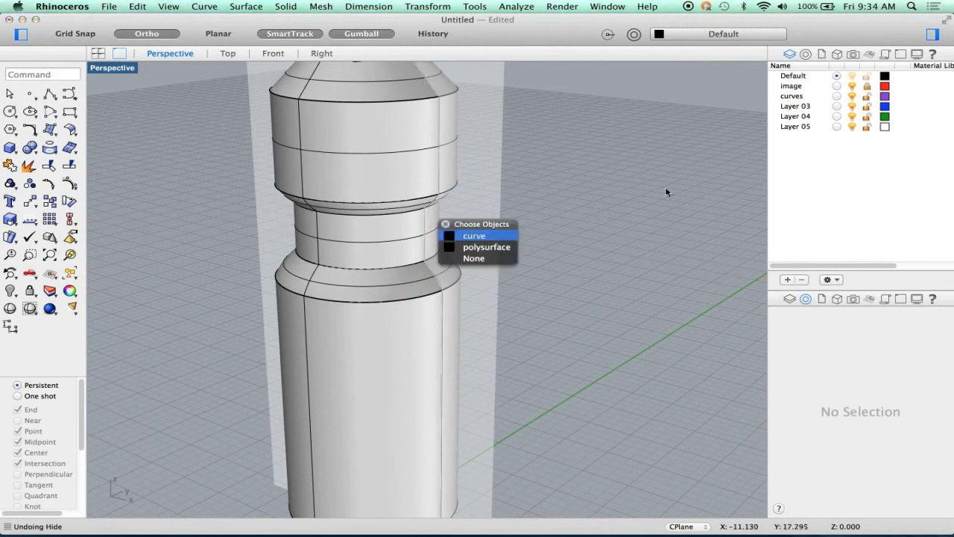
{"action": "left_click", "coordinate": [488, 237]}
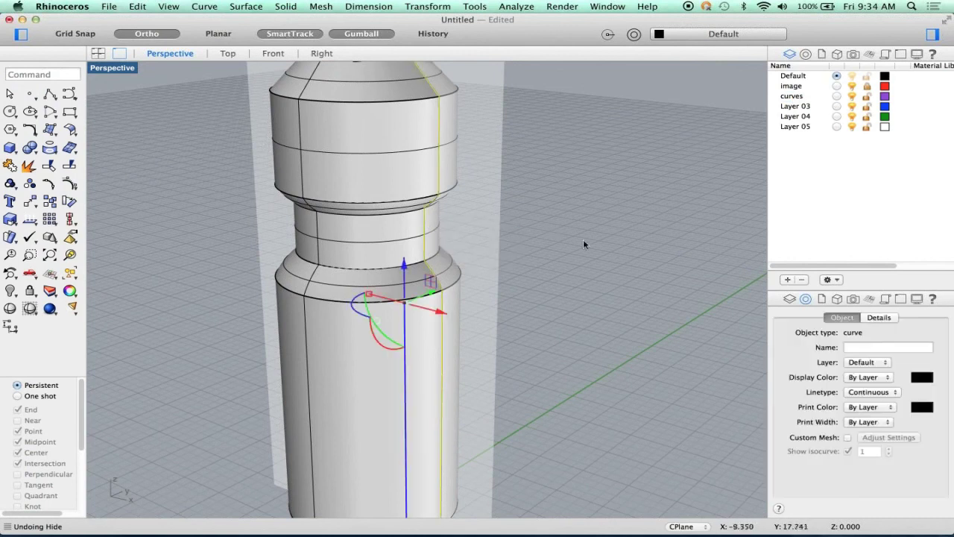
{"action": "right_click", "coordinate": [796, 98]}
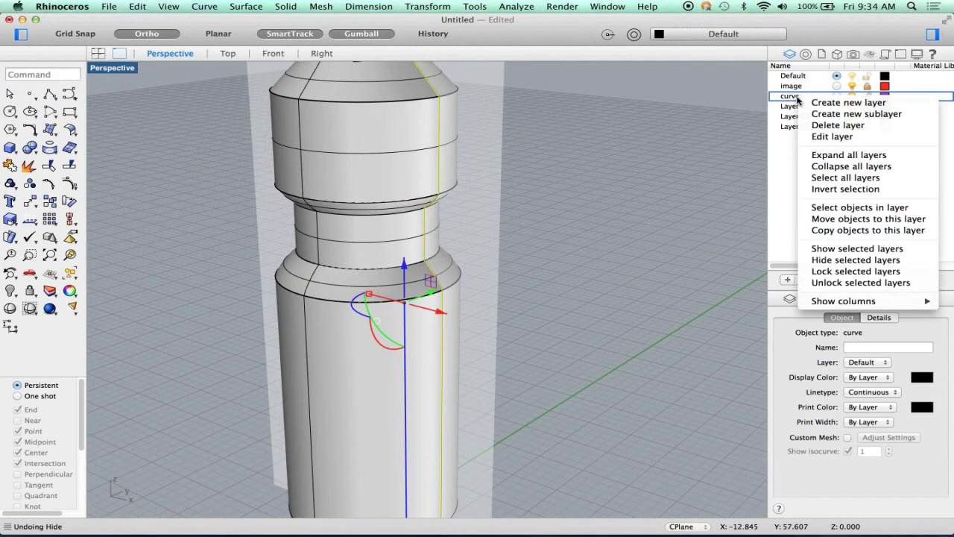
{"action": "left_click", "coordinate": [834, 219]}
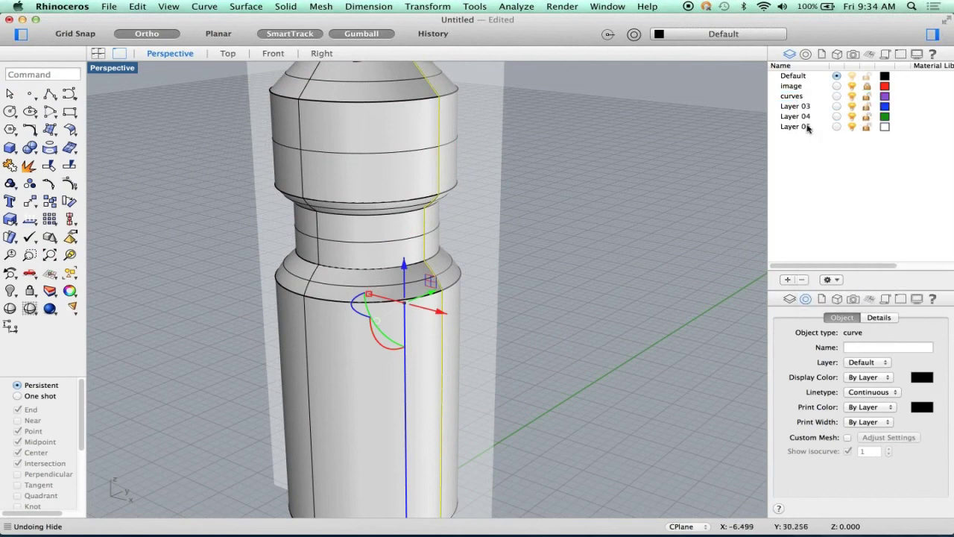
{"action": "left_click", "coordinate": [853, 97]}
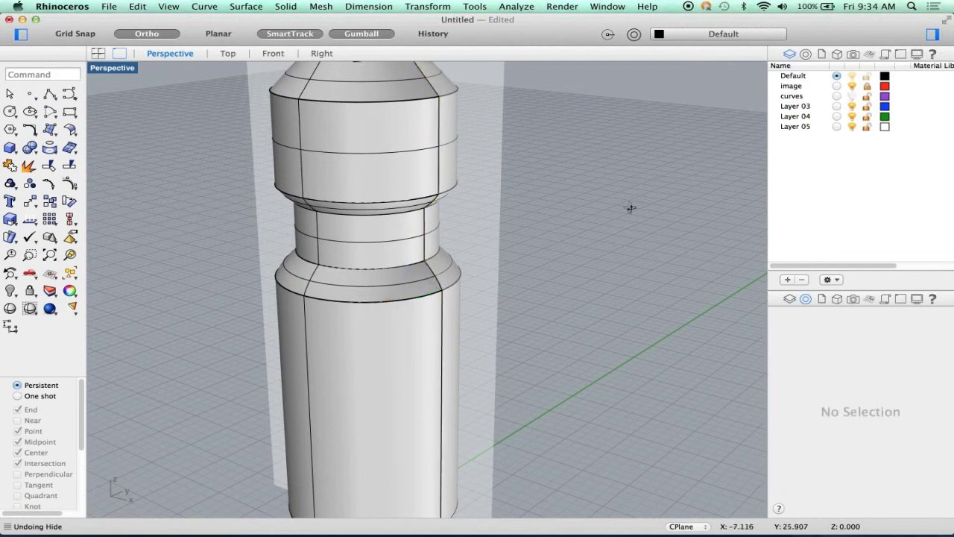
{"action": "scroll", "coordinate": [630, 206], "scroll_direction": "right", "scroll_amount": 3}
{"action": "key", "text": "super+a"}
{"action": "key", "text": "Escape"}
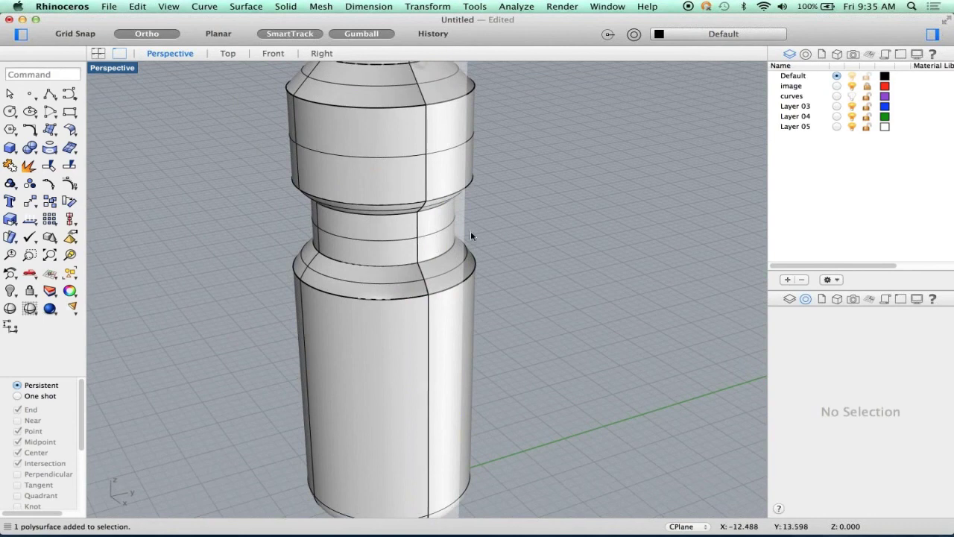
{"action": "scroll", "coordinate": [438, 248], "scroll_direction": "right", "scroll_amount": 5}
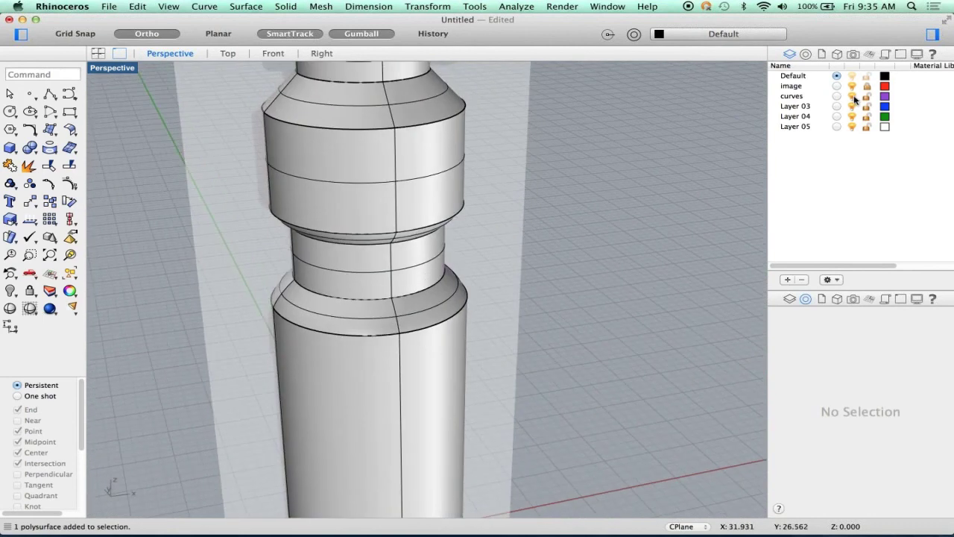
{"action": "left_click", "coordinate": [397, 229]}
{"action": "left_click", "coordinate": [712, 158]}
{"action": "scroll", "coordinate": [681, 164], "scroll_direction": "right", "scroll_amount": 5}
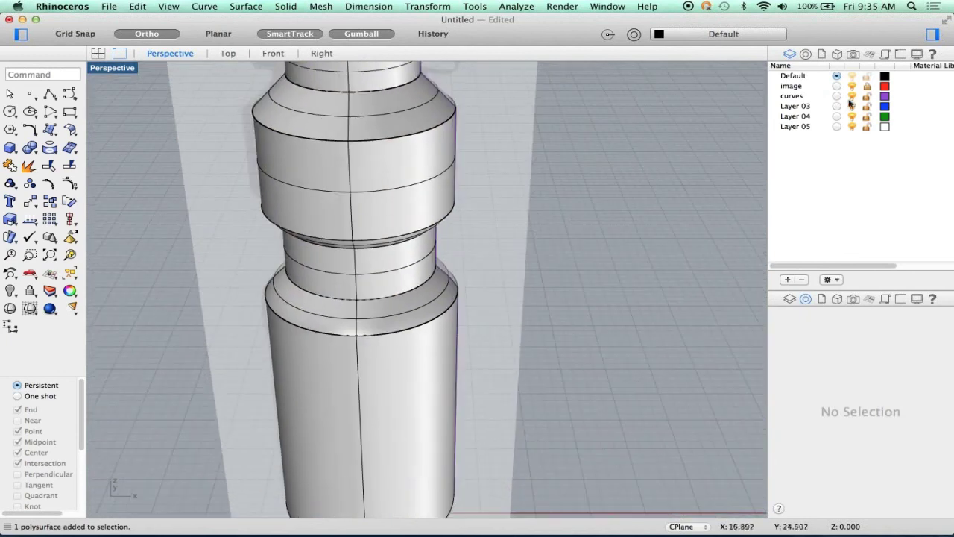
{"action": "right_click_drag", "start_coordinate": [576, 222], "coordinate": [573, 160]}
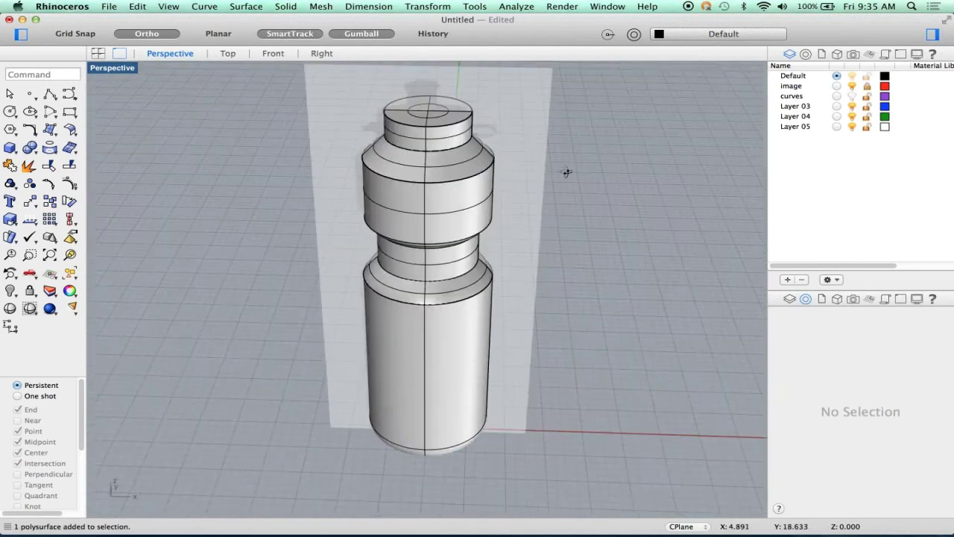
{"action": "scroll", "coordinate": [565, 171], "scroll_direction": "down", "scroll_amount": 3}
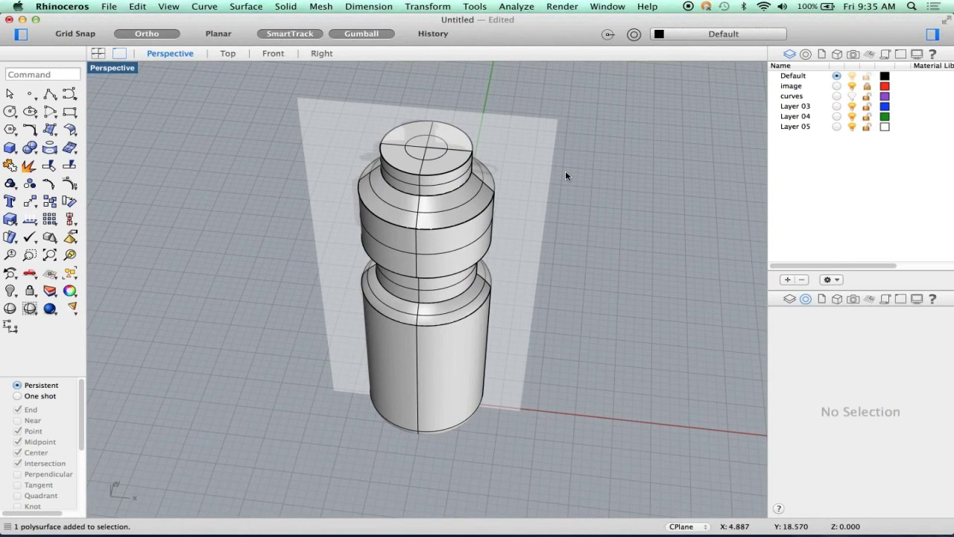